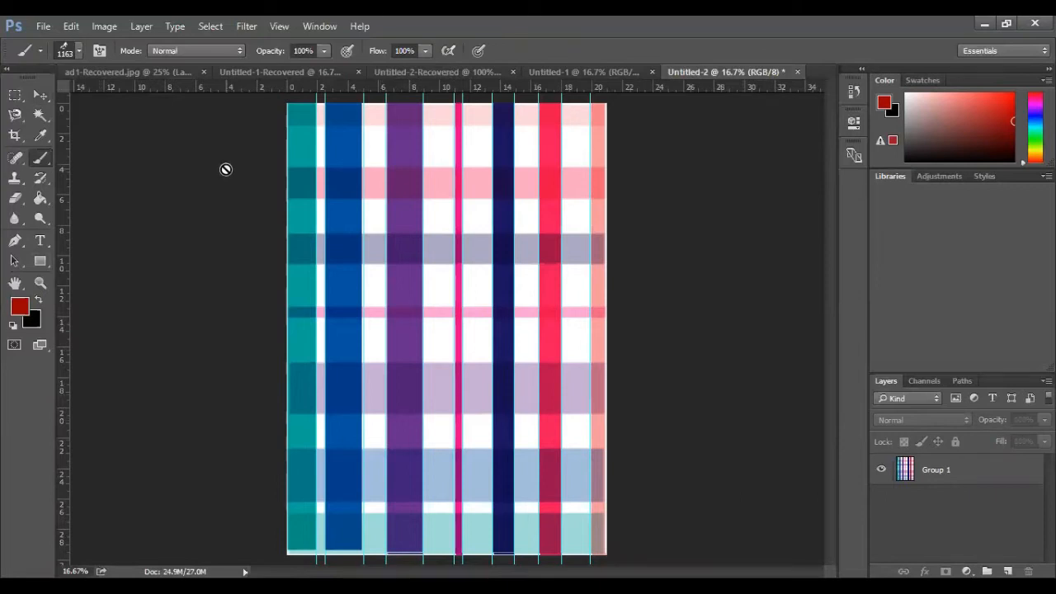
Step: Add a new empty layer above Group 1 in the striped plaid document
click(966, 467)
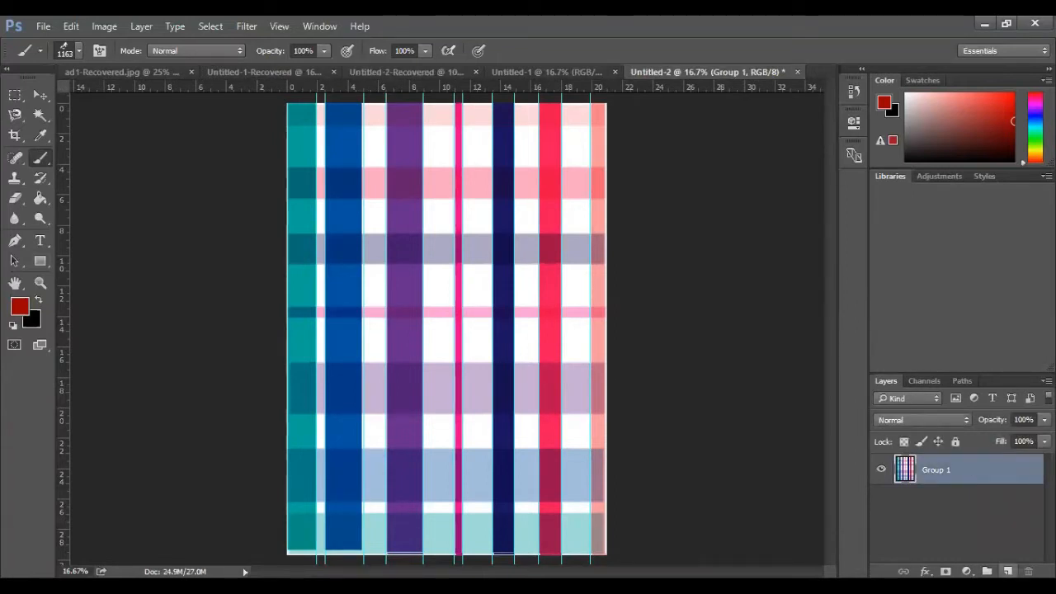
click(1007, 570)
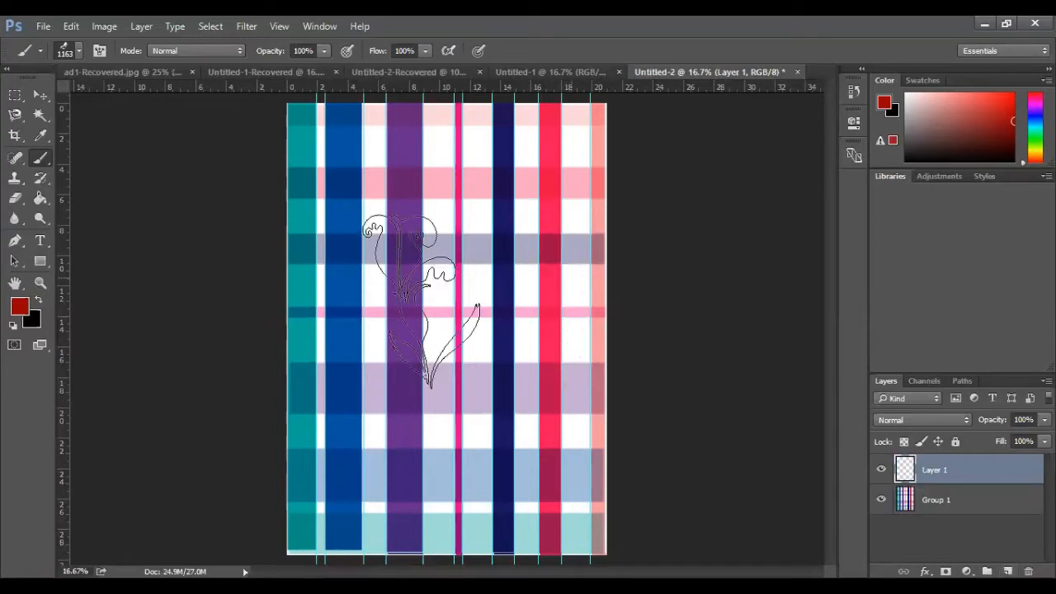
click(41, 27)
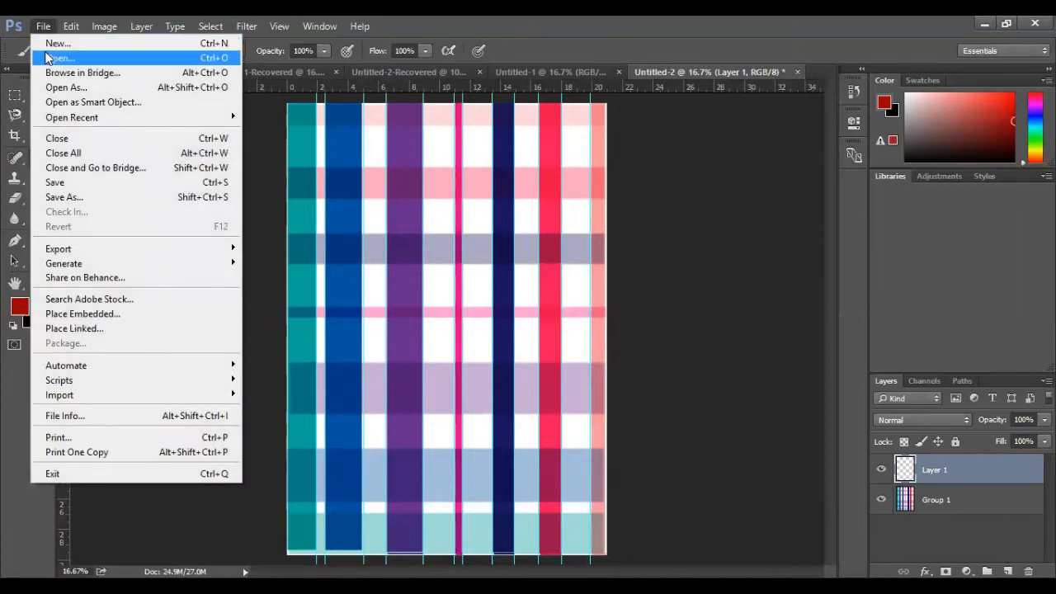
click(47, 57)
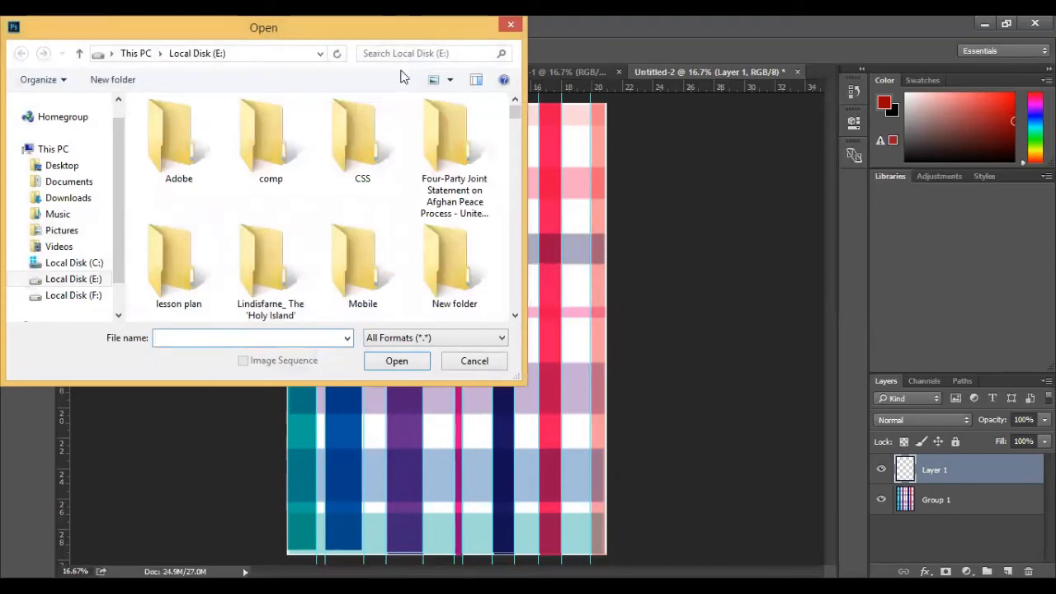
click(474, 363)
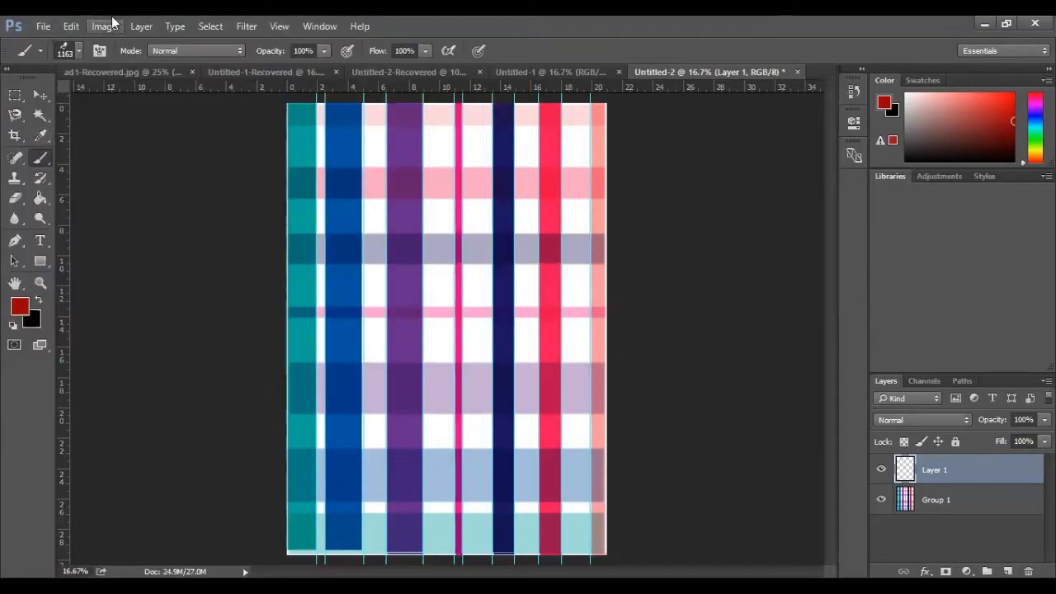
click(79, 52)
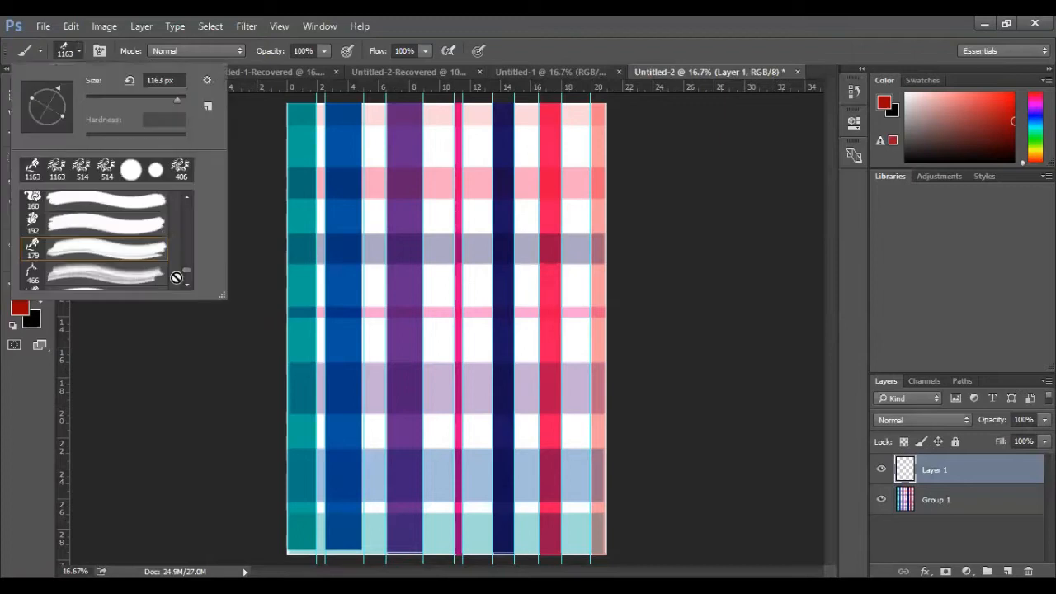
drag(186, 269, 179, 198)
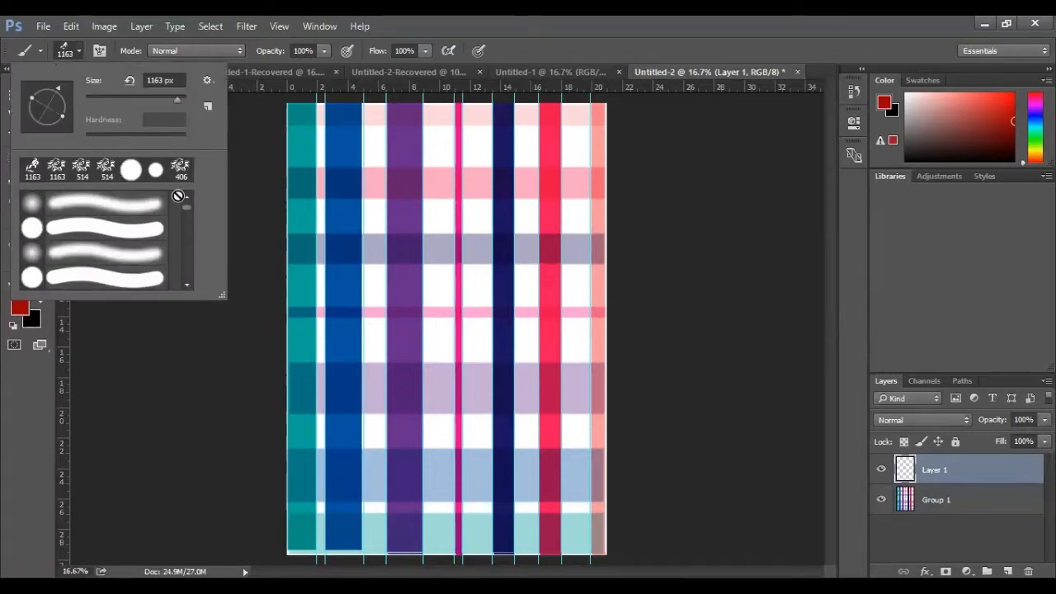
mouse_move(184, 207)
mouse_down()
mouse_move(183, 232)
mouse_move(182, 201)
mouse_up()
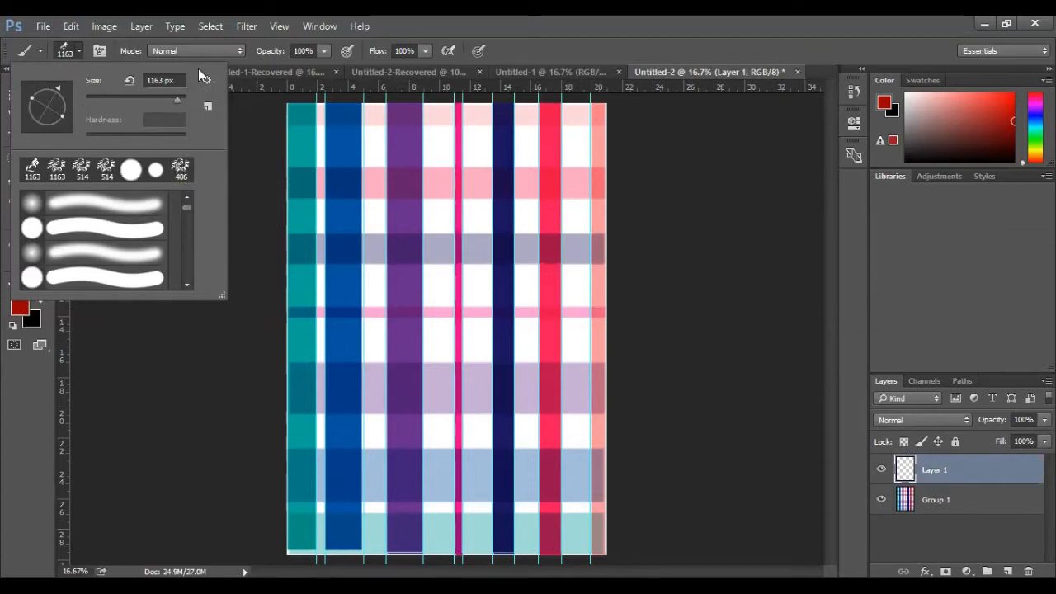
Step: Open the three black flower silhouette JPG images together from the print folder in Downloads
click(45, 31)
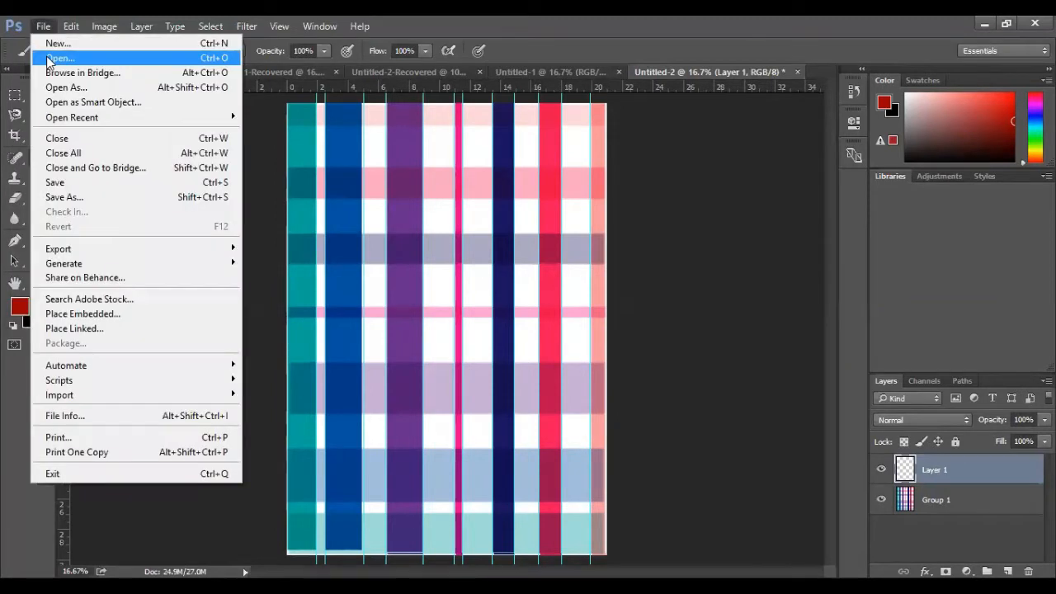
click(60, 58)
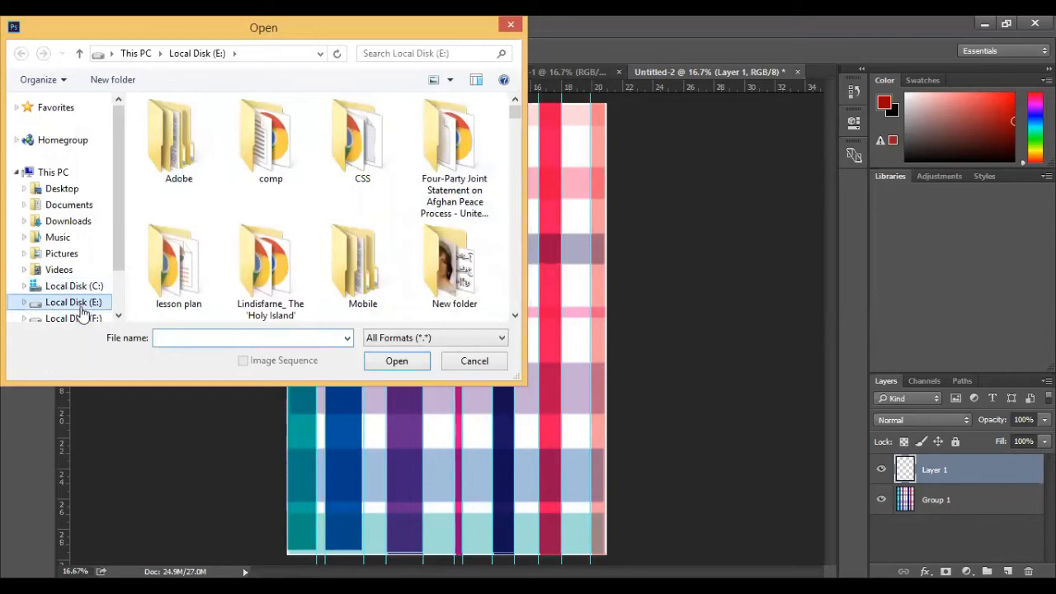
drag(113, 219, 115, 252)
click(69, 167)
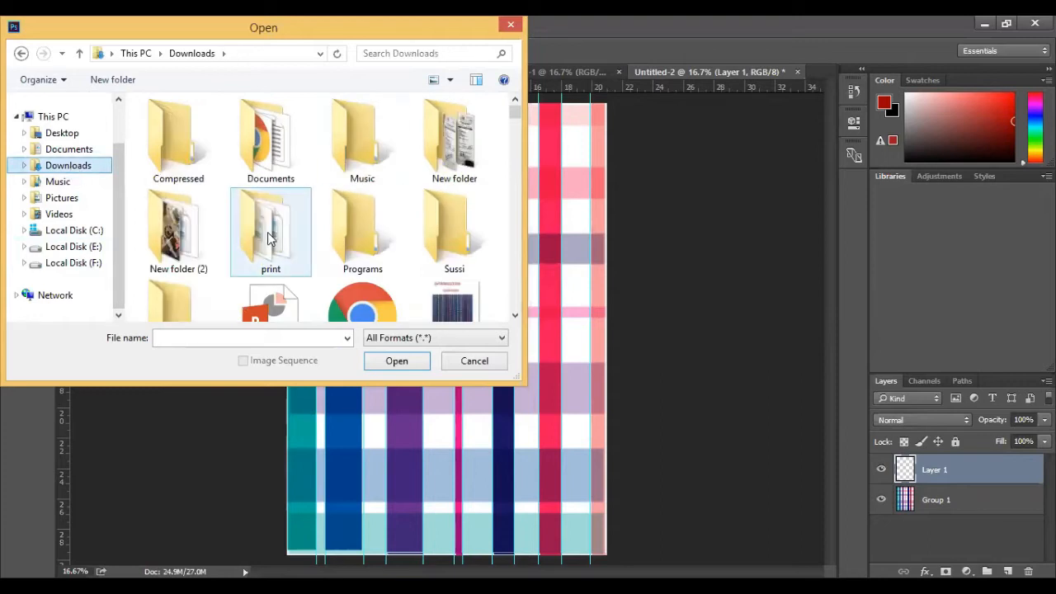
click(268, 238)
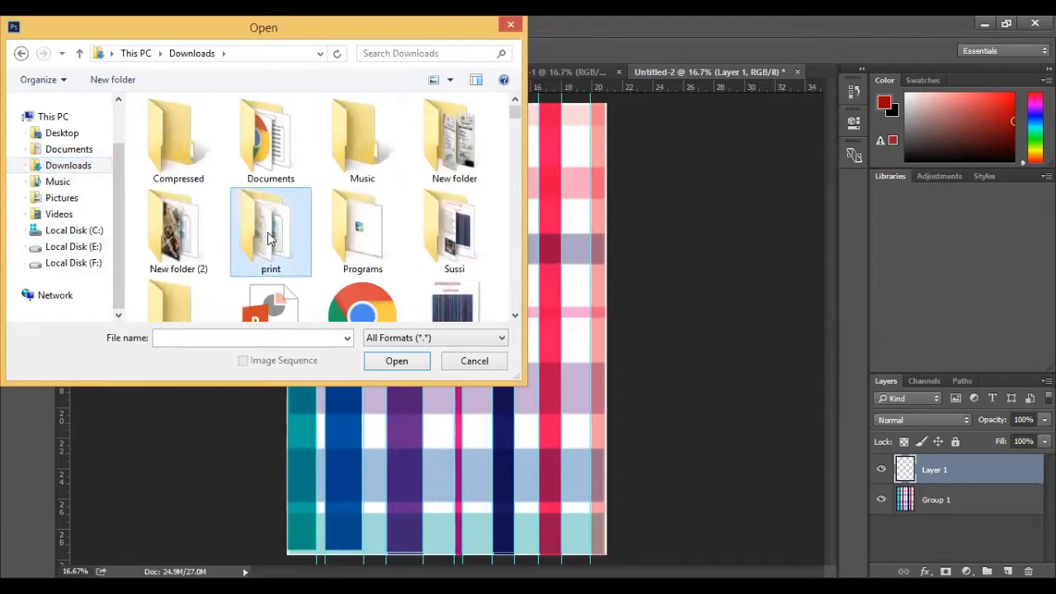
click(395, 360)
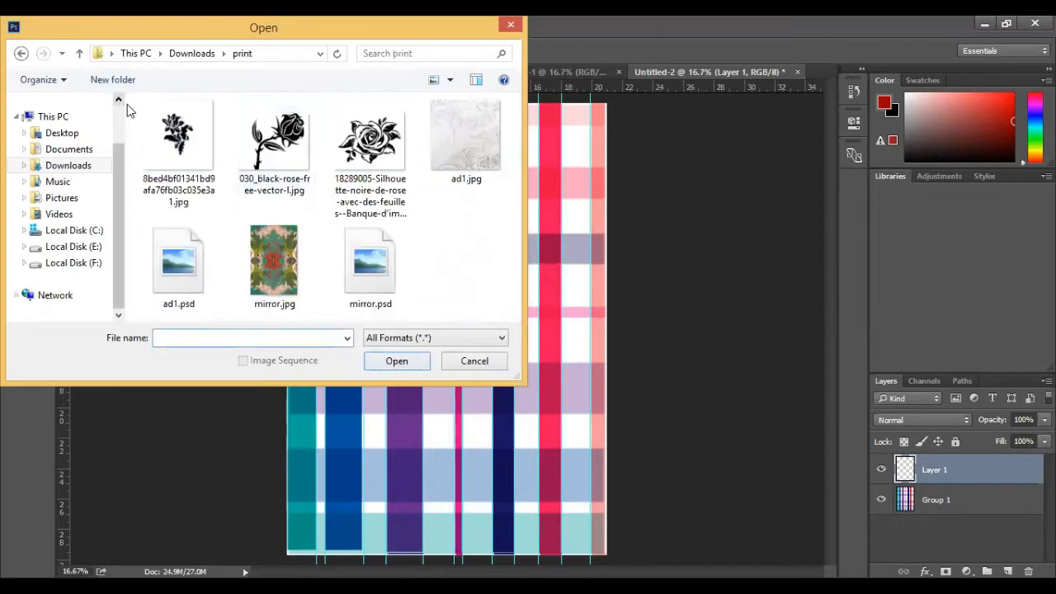
drag(128, 110, 384, 183)
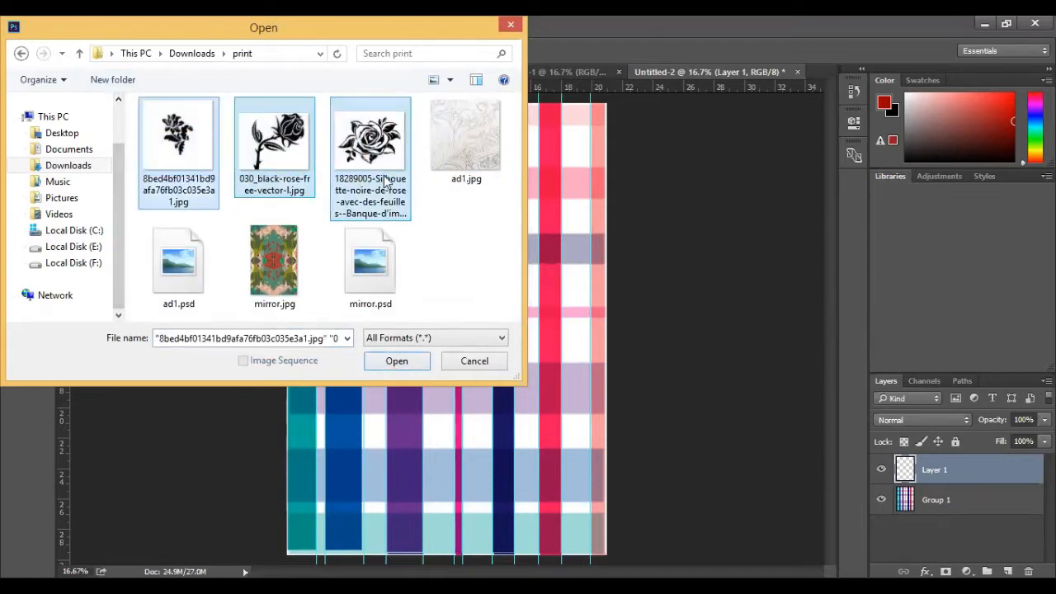
click(396, 360)
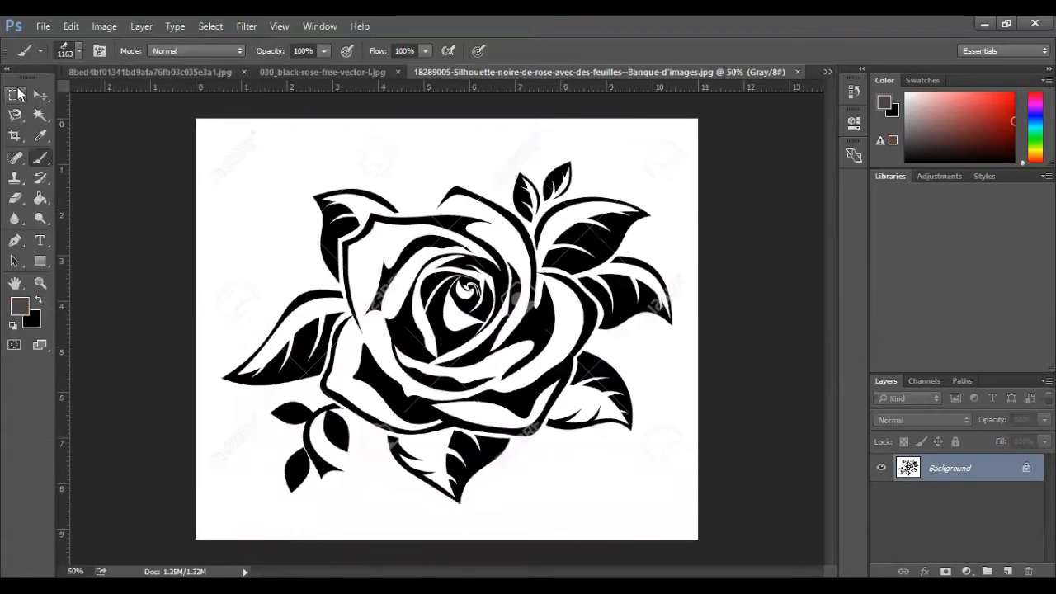
Step: Select all the black areas of the rose silhouette with the Magic Wand
click(37, 115)
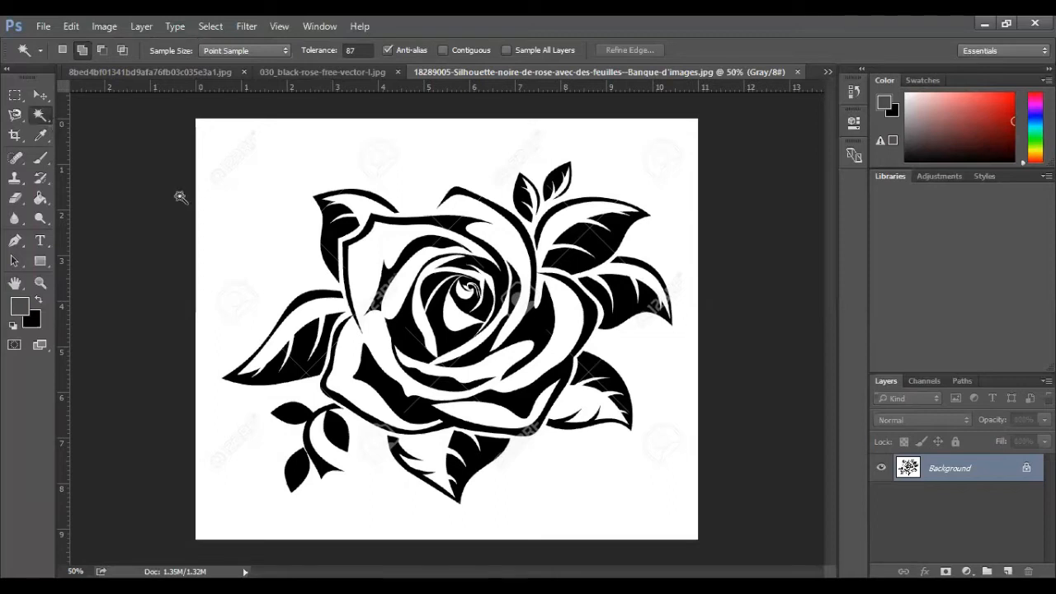
click(334, 239)
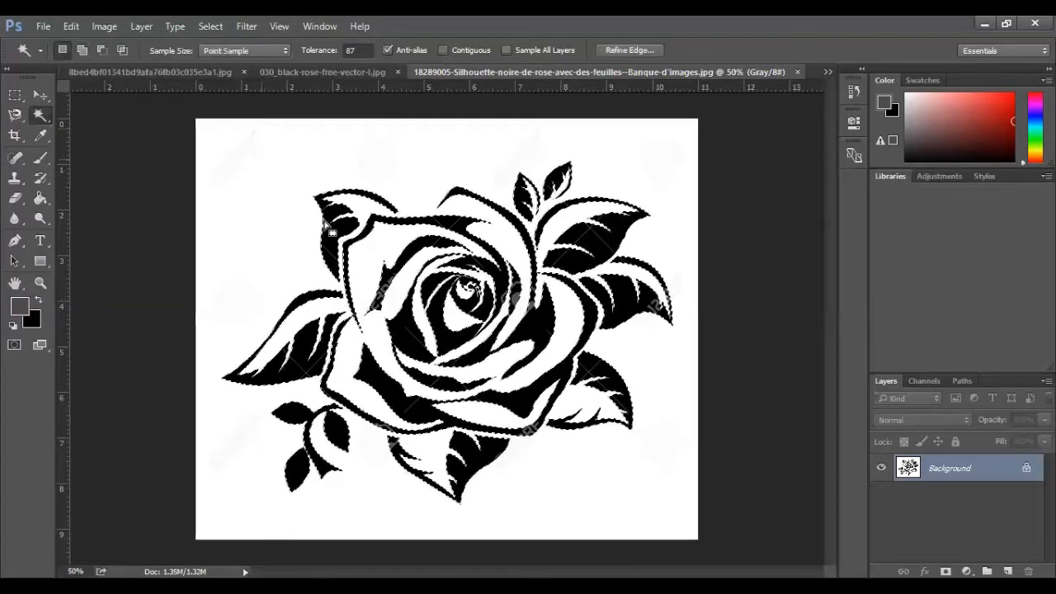
click(333, 235)
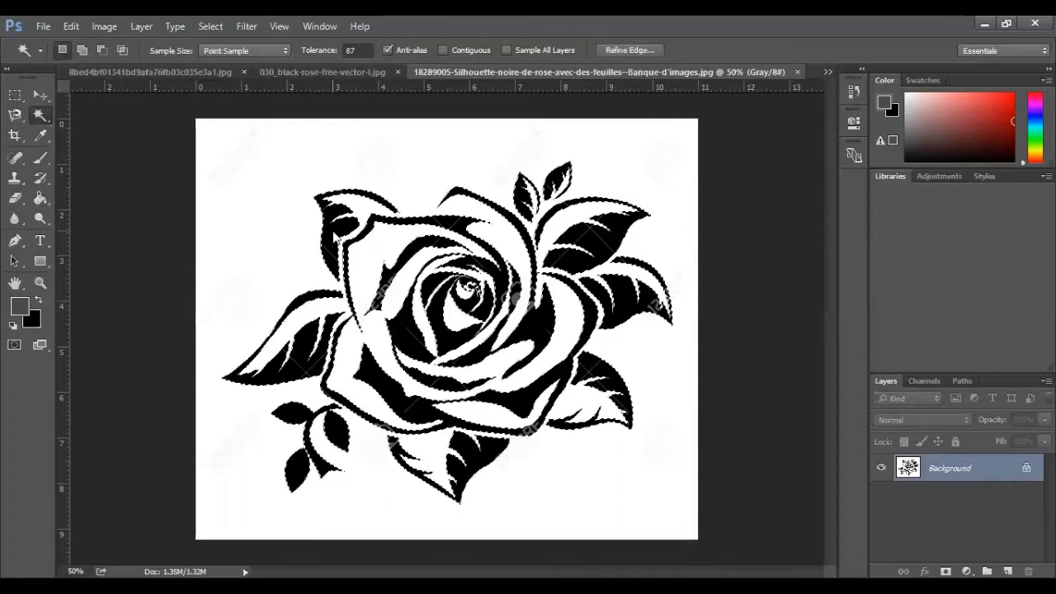
click(333, 235)
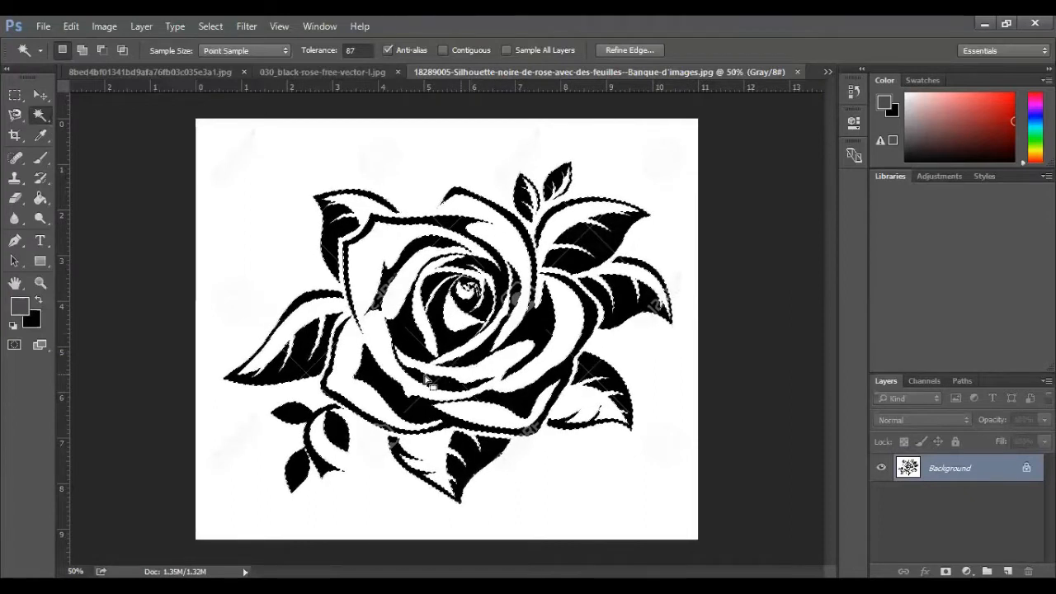
Step: Define the selected rose as a new brush preset, keeping the suggested brush name
click(73, 25)
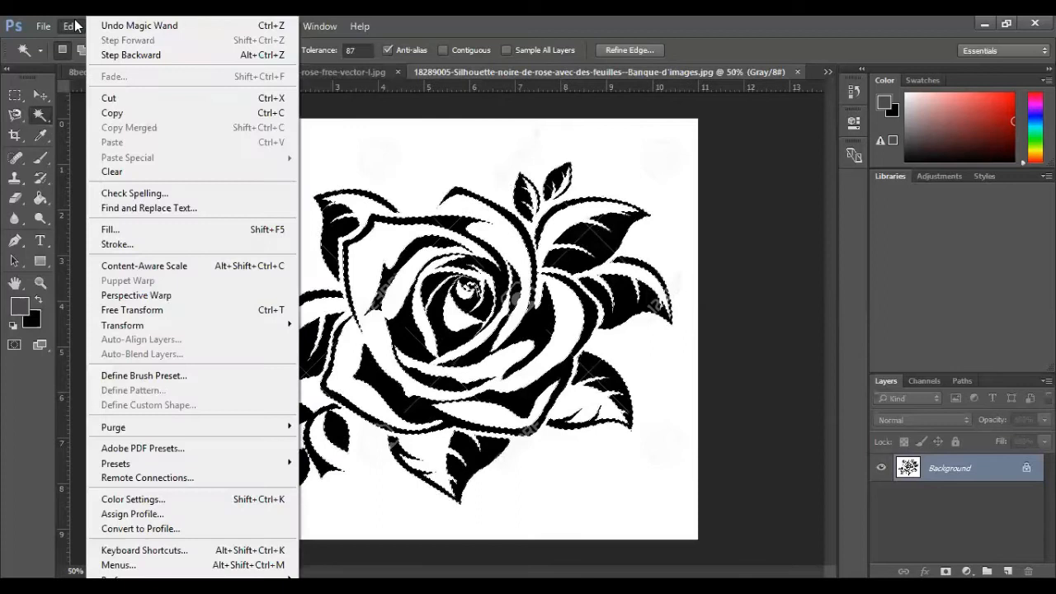
click(132, 375)
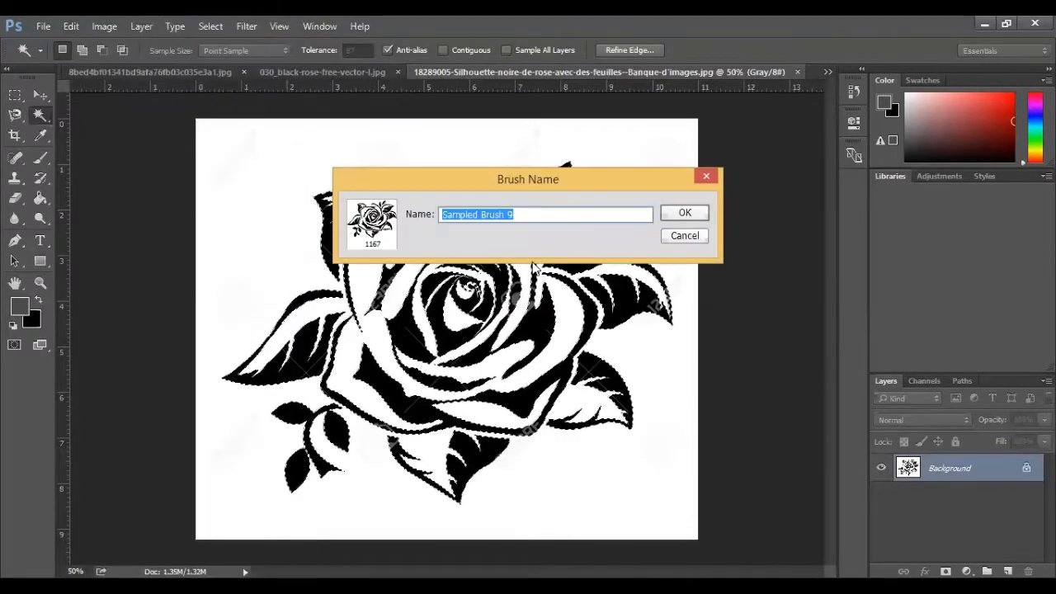
click(683, 213)
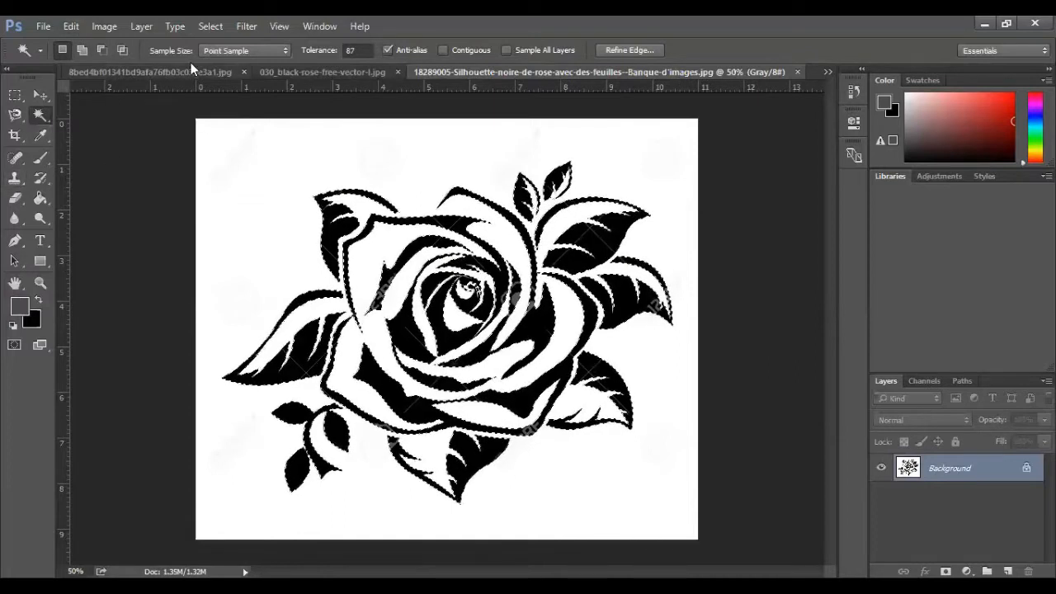
Step: Try a Magic Wand tolerance of 50 on the rose's black areas and clear the resulting selections
click(364, 52)
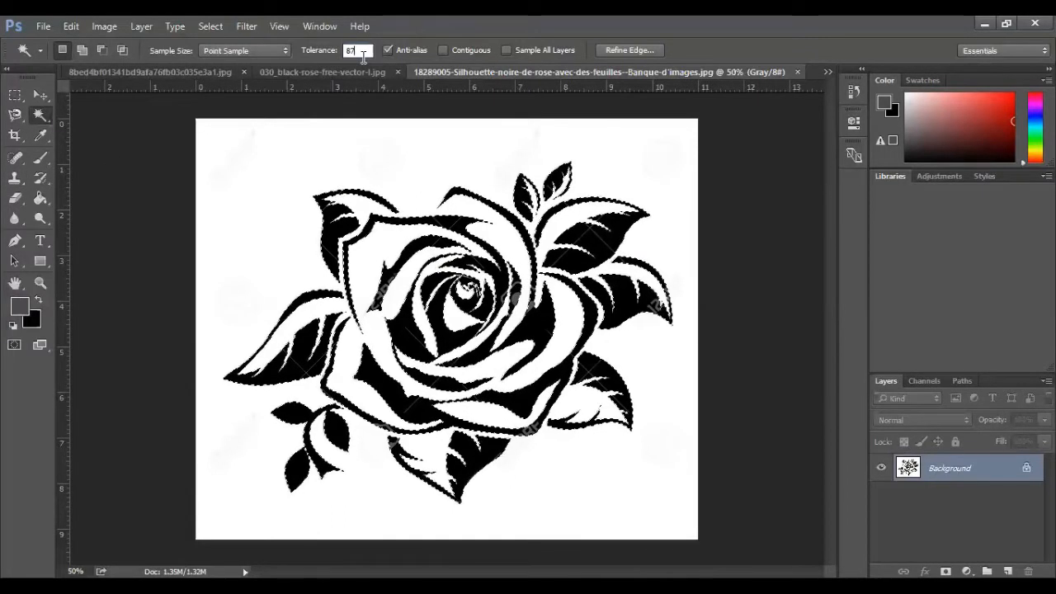
double_click(358, 51)
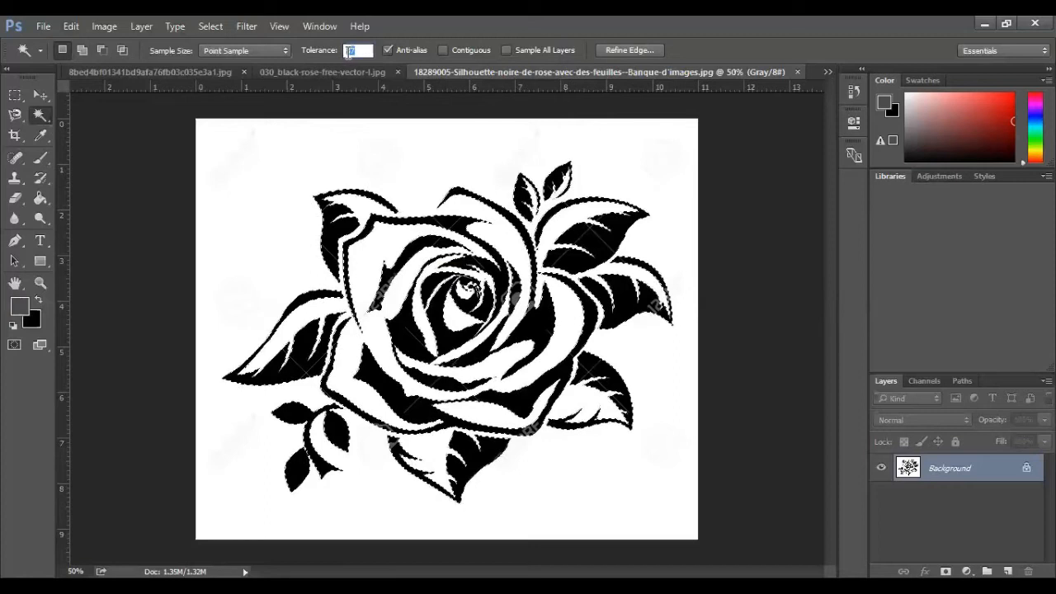
key(BackSpace)
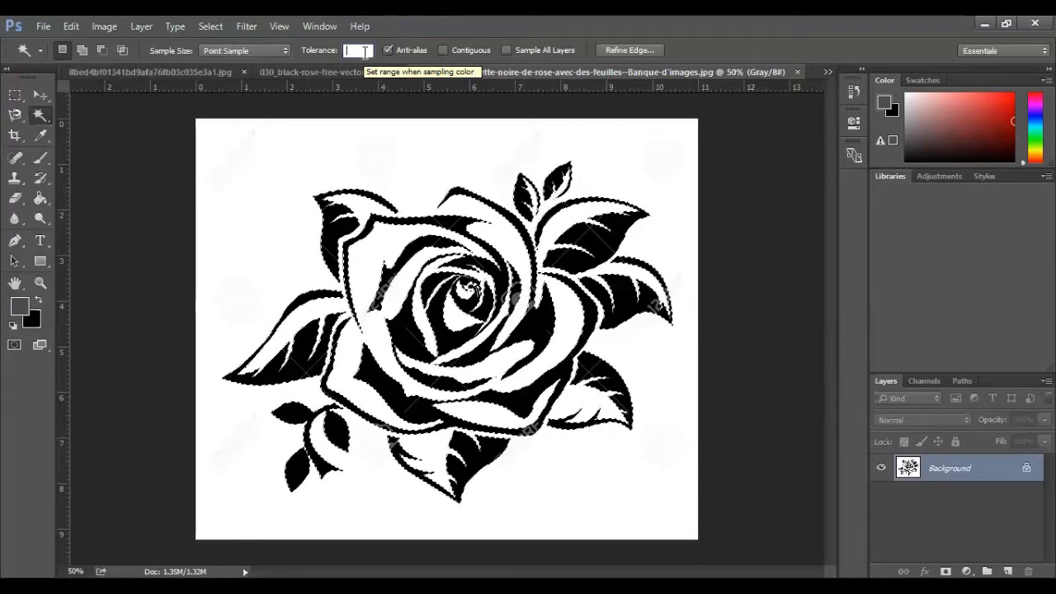
text(50)
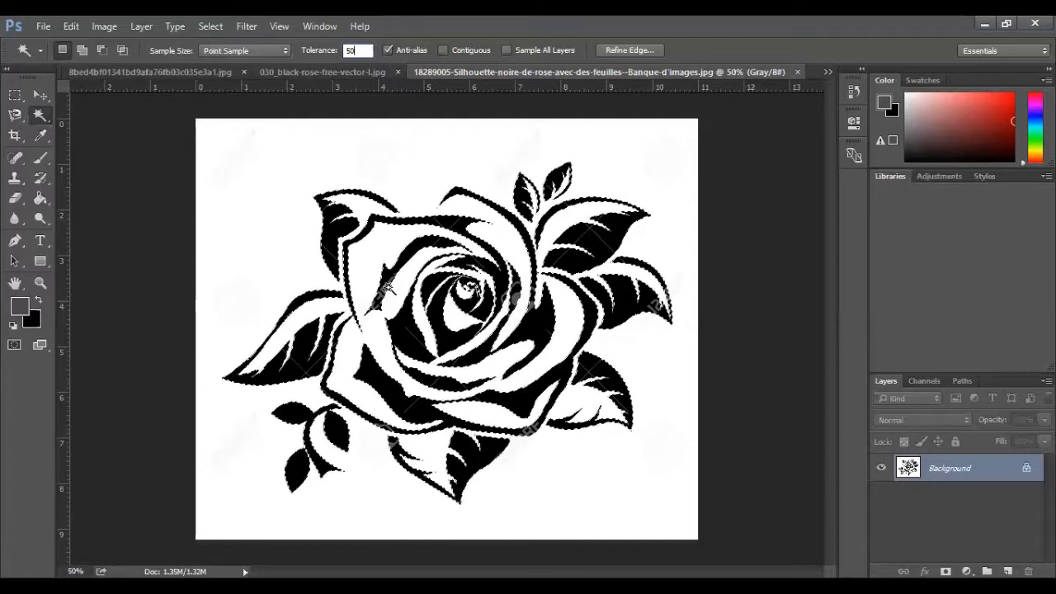
key(ctrl+d)
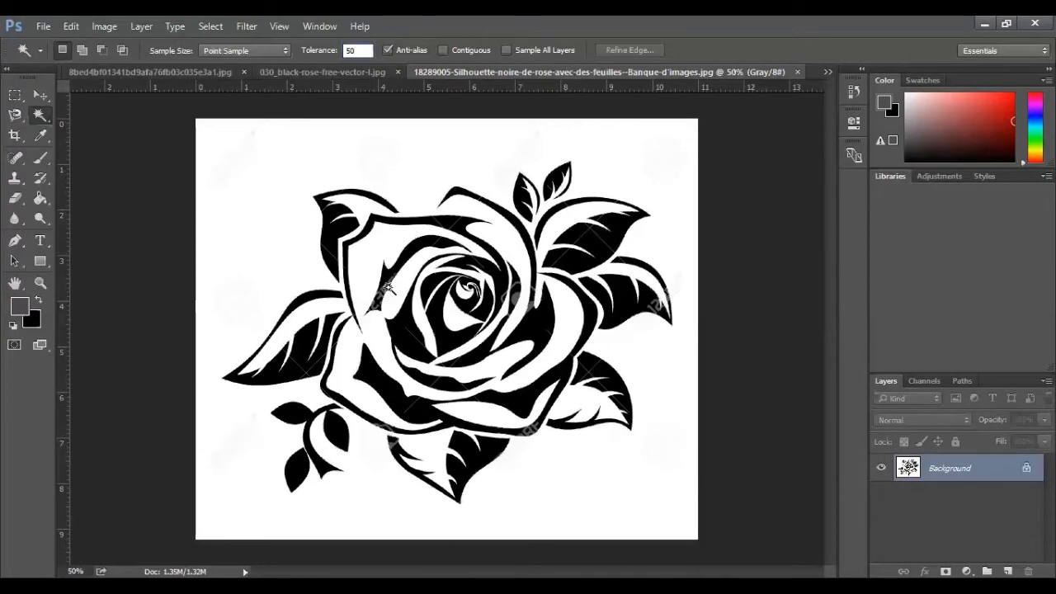
click(329, 227)
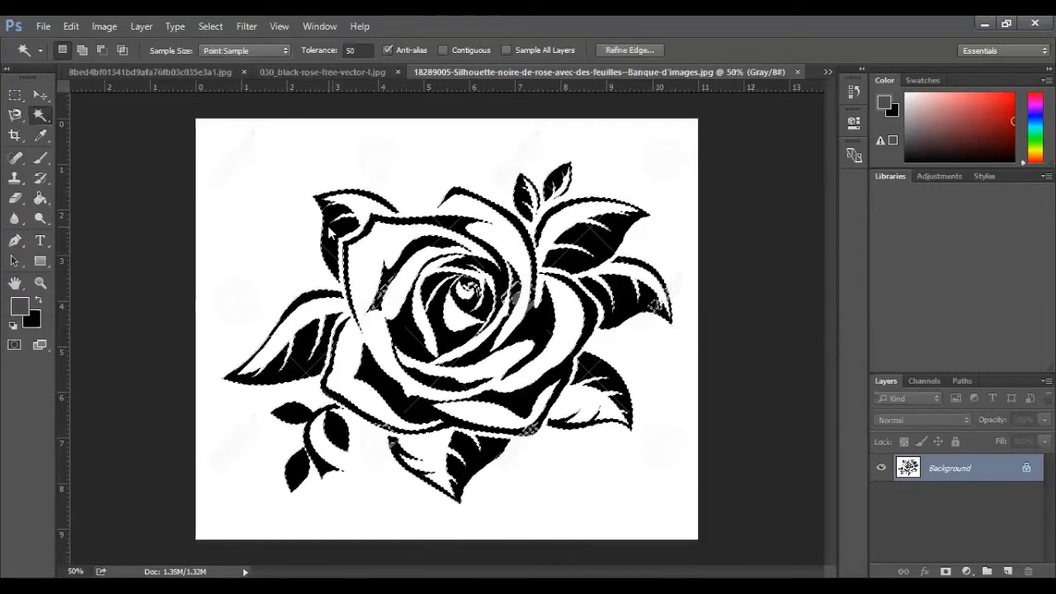
key(ctrl+d)
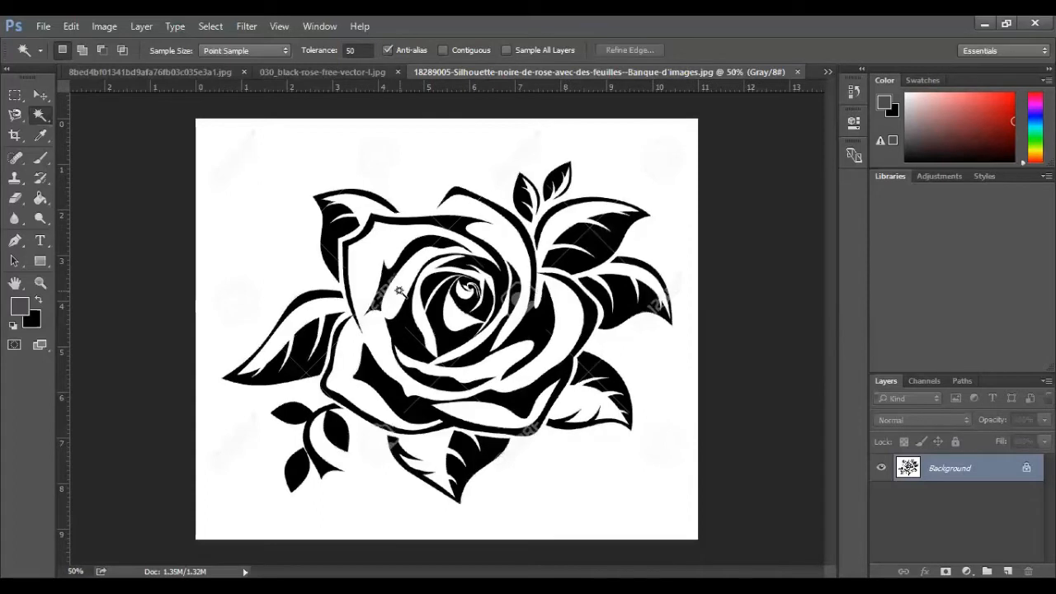
click(461, 222)
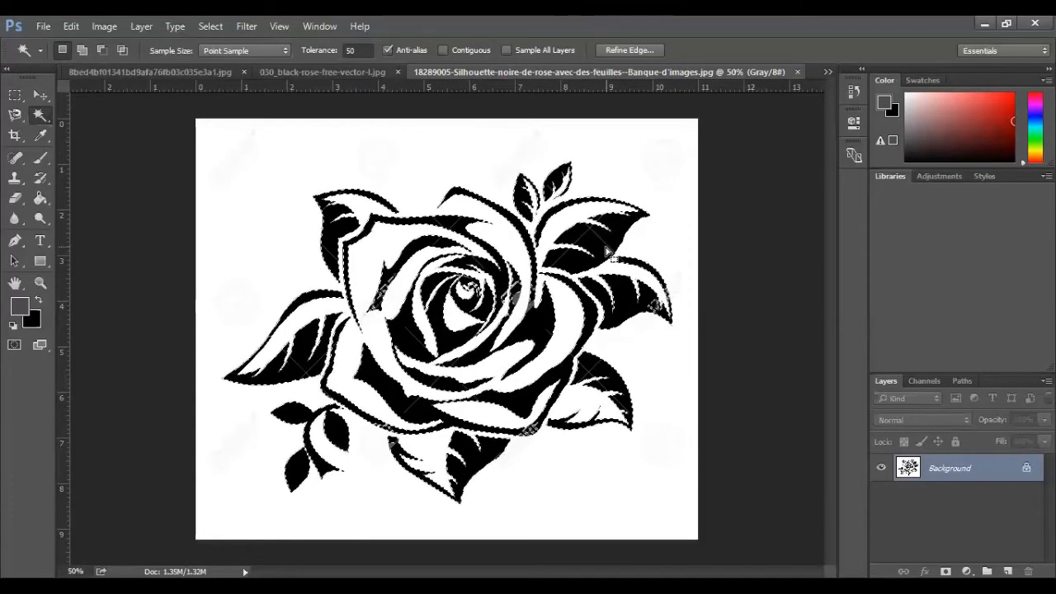
key(ctrl+d)
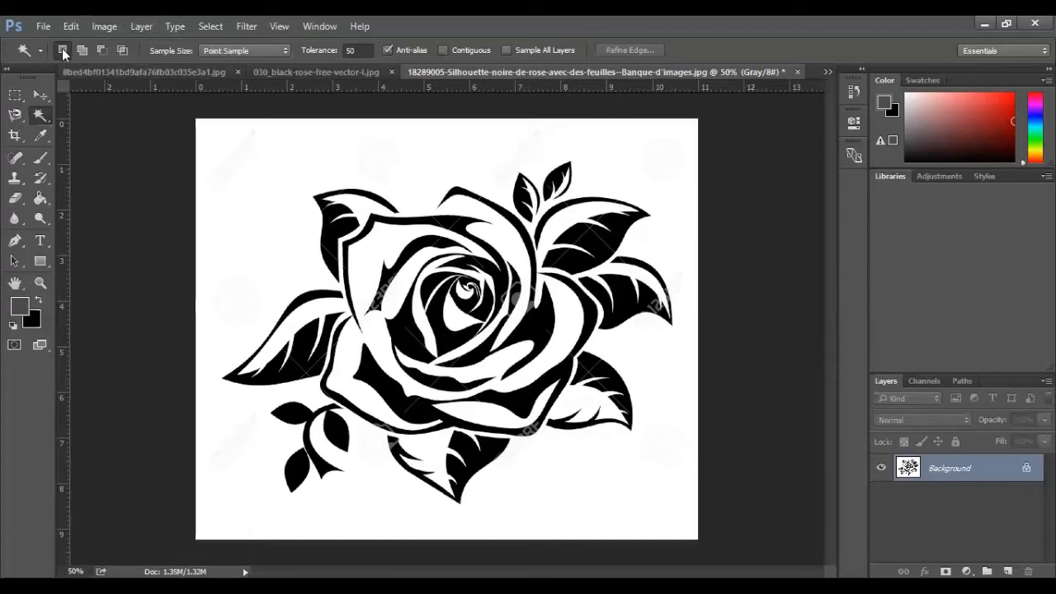
Step: Set the Magic Wand tolerance to 32 and select the rose's black areas again
click(364, 51)
key(BackSpace)
key(BackSpace)
text(32)
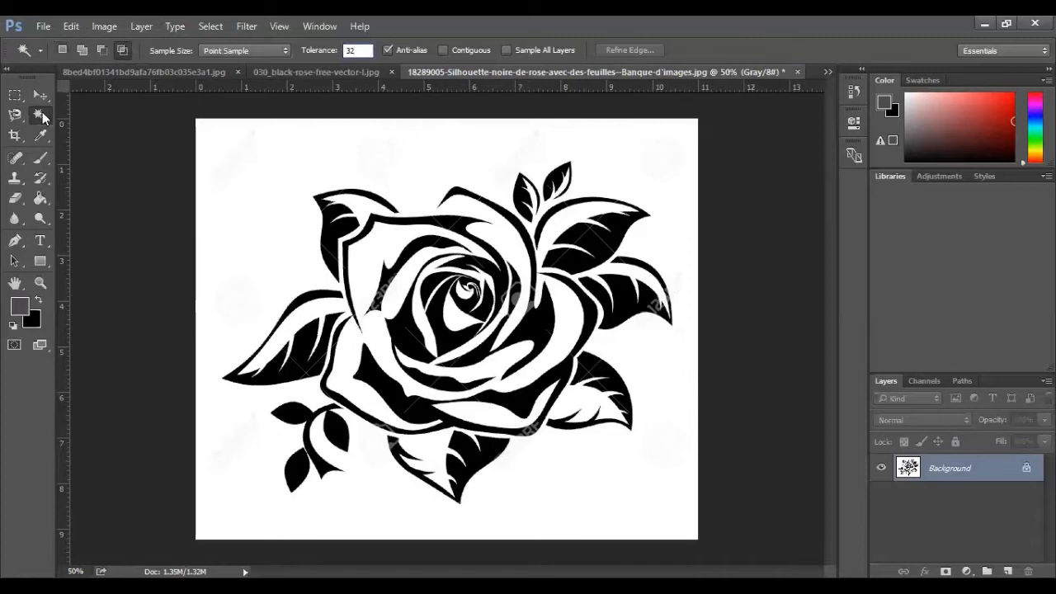
click(332, 237)
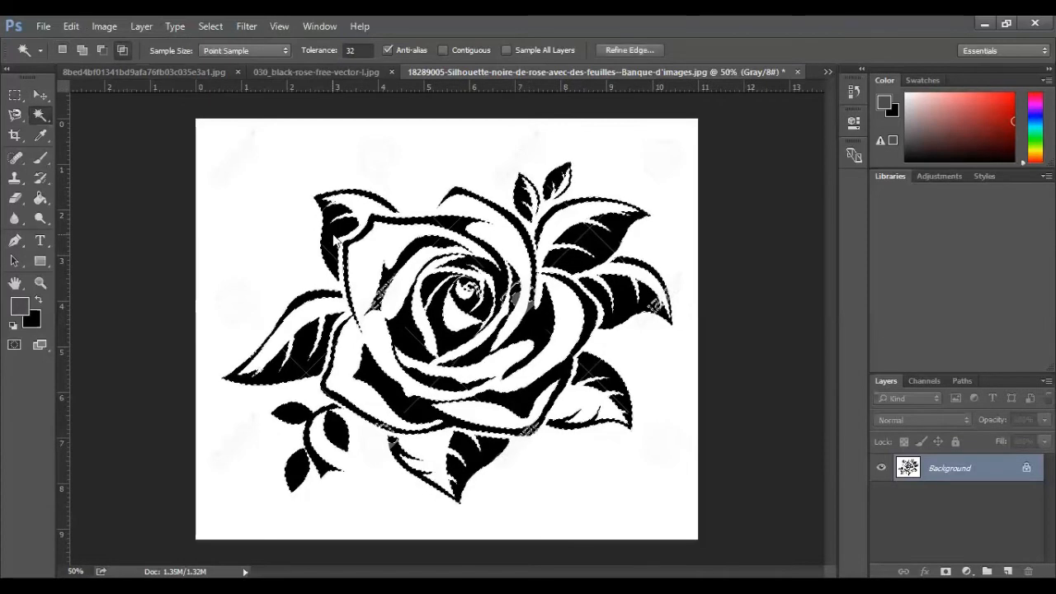
click(43, 27)
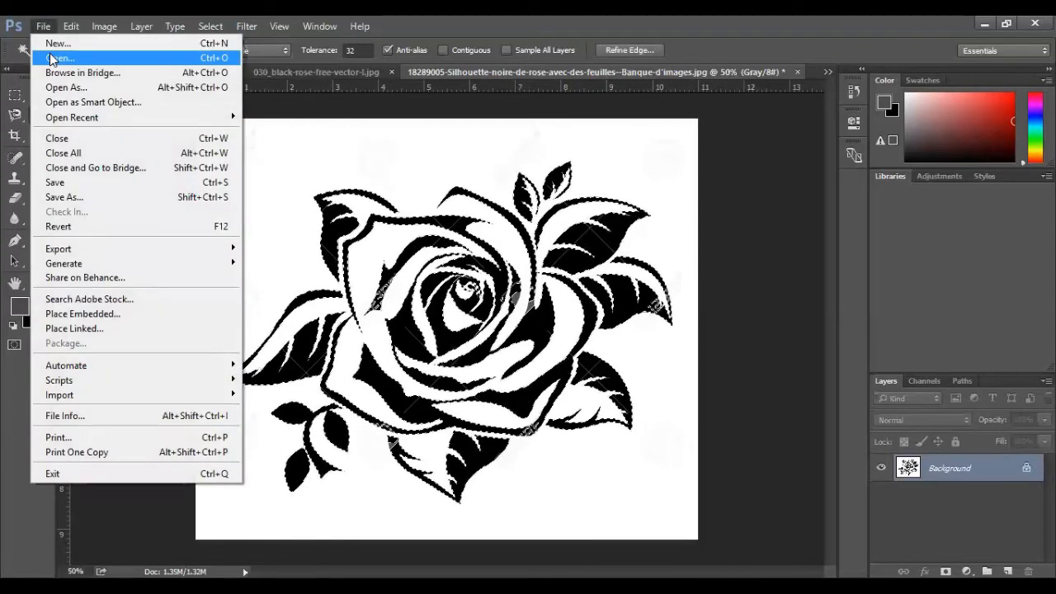
key(Return)
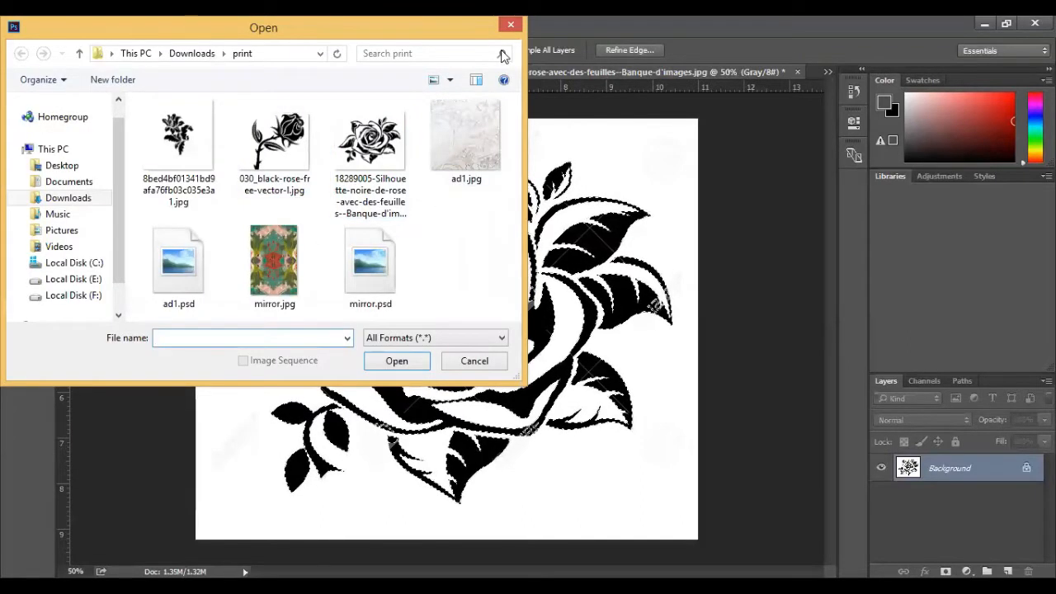
click(455, 363)
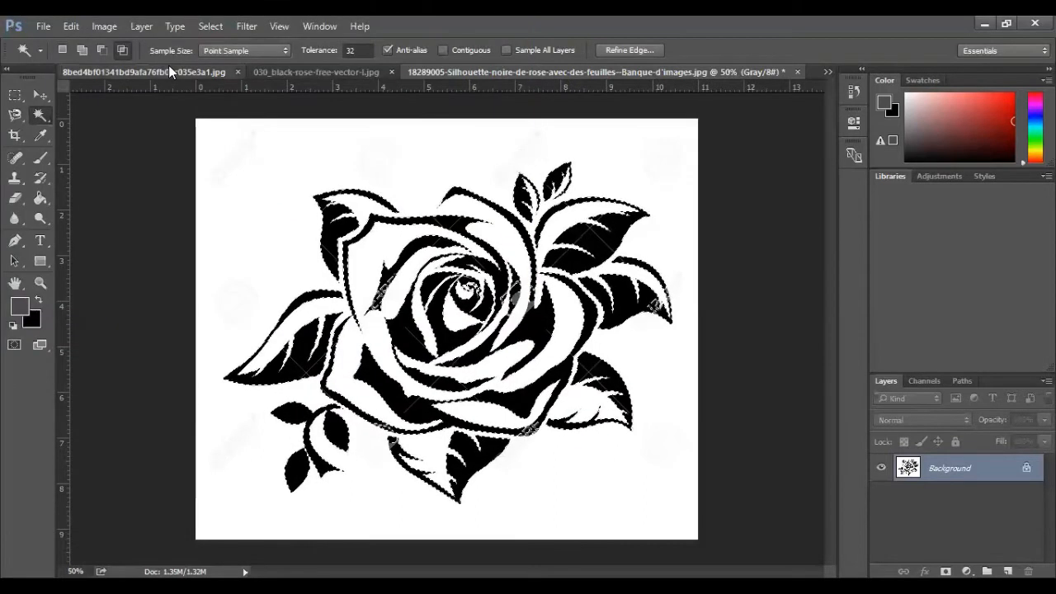
Step: Switch to the 8bed4bf01341bd9afa76fb03c035e3a1.jpg image and select all the black areas of its flower with the Magic Wand
click(169, 70)
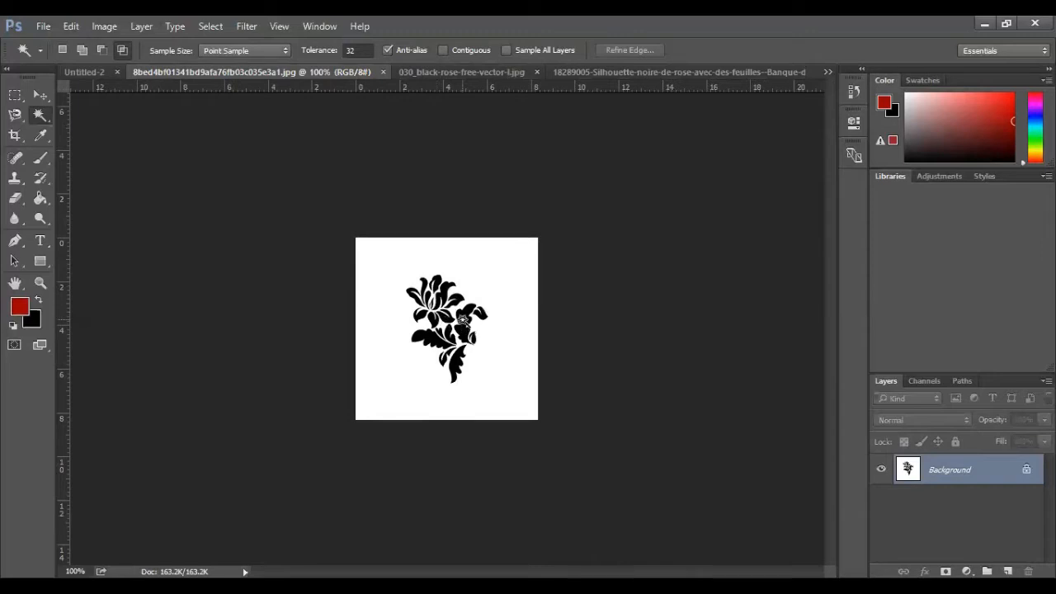
key(ctrl+plus)
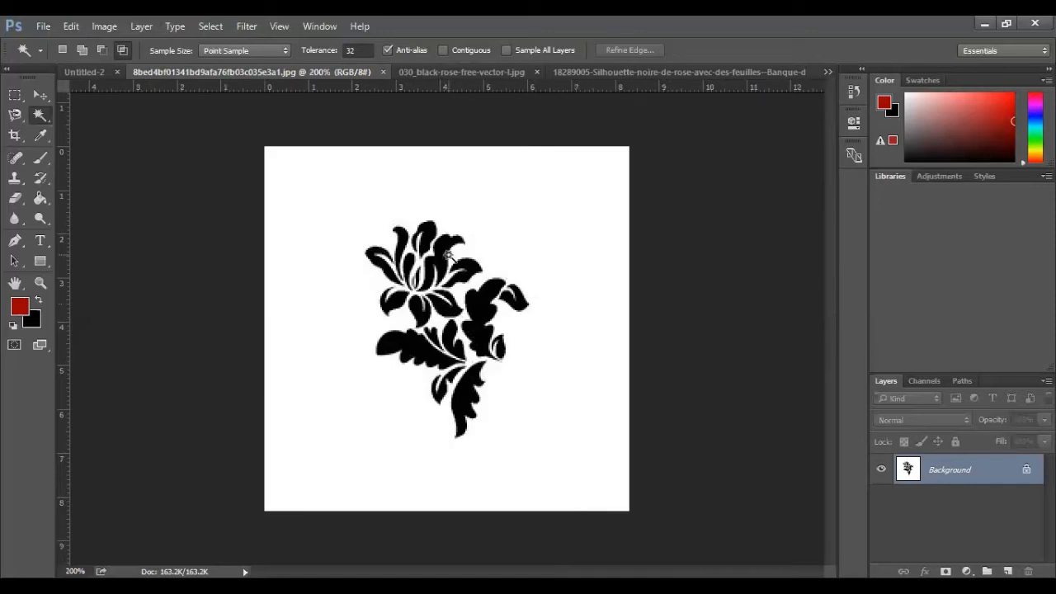
click(446, 257)
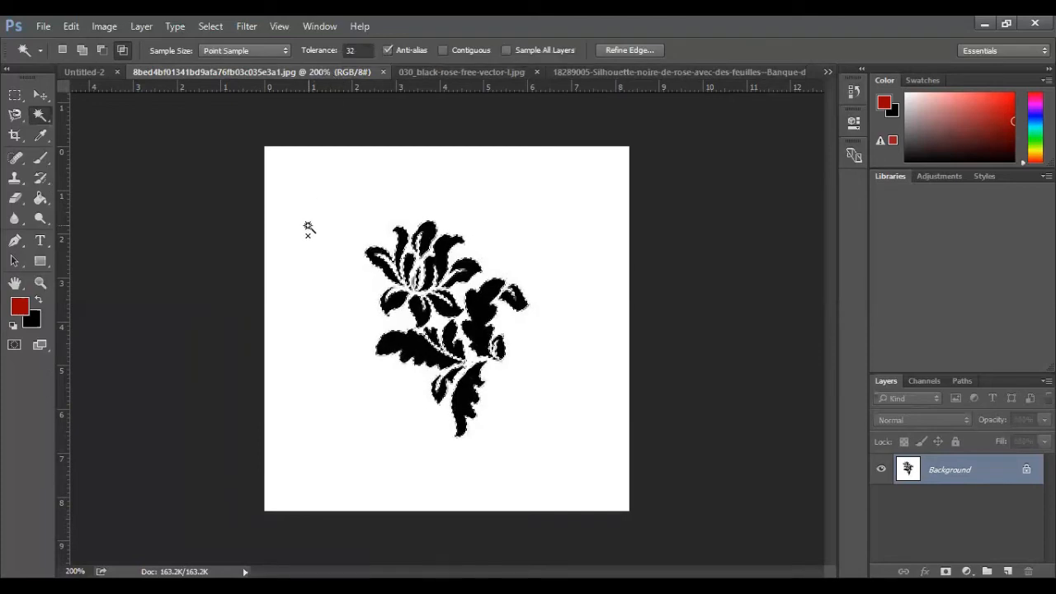
key(ctrl+plus)
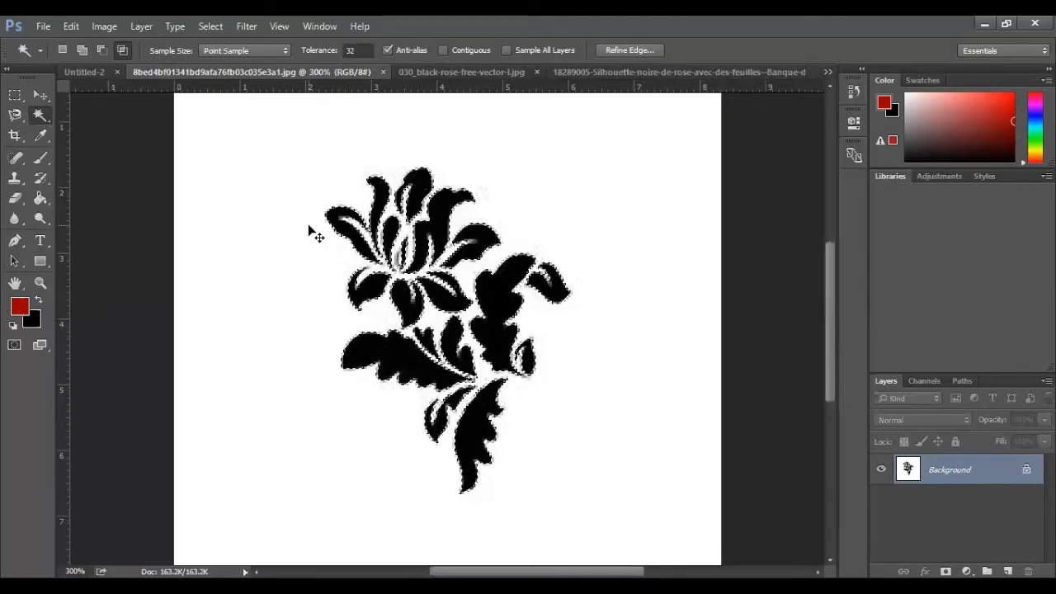
key(ctrl+minus)
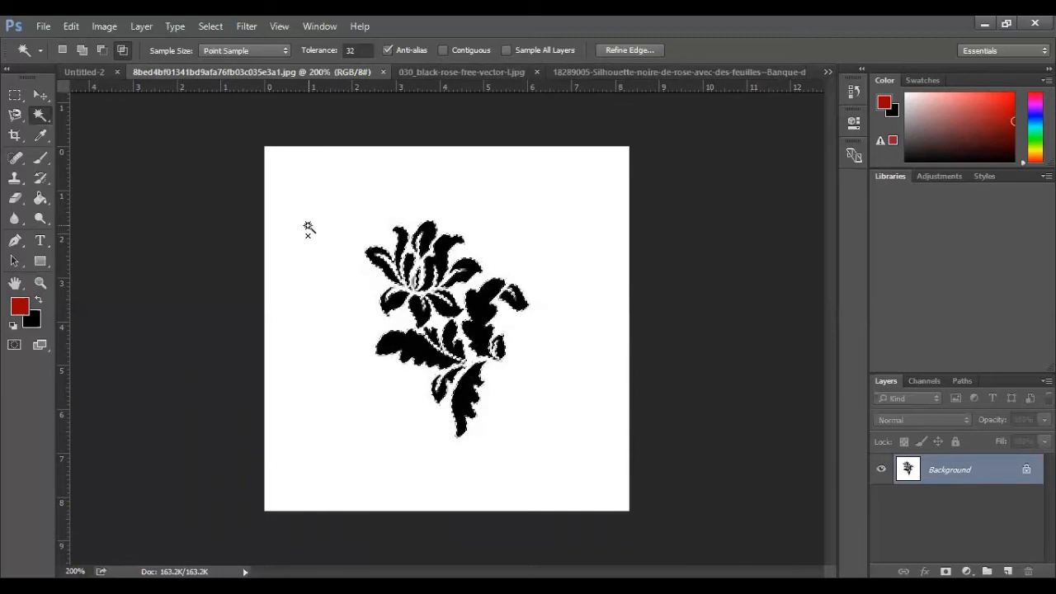
key(ctrl+minus)
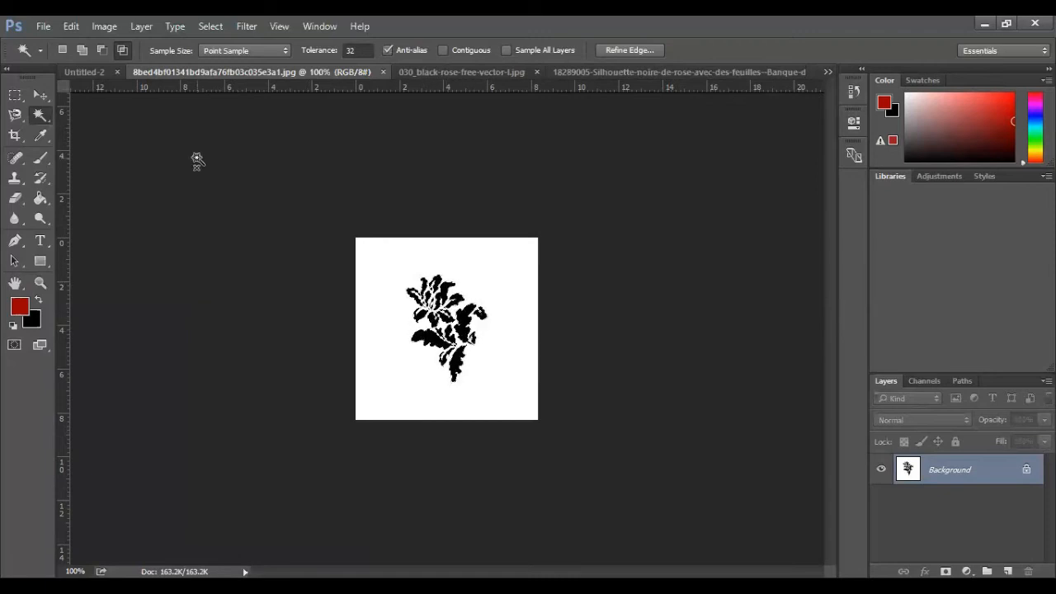
Step: Define the selected flower sprig as a new brush preset, keeping the suggested brush name
click(70, 26)
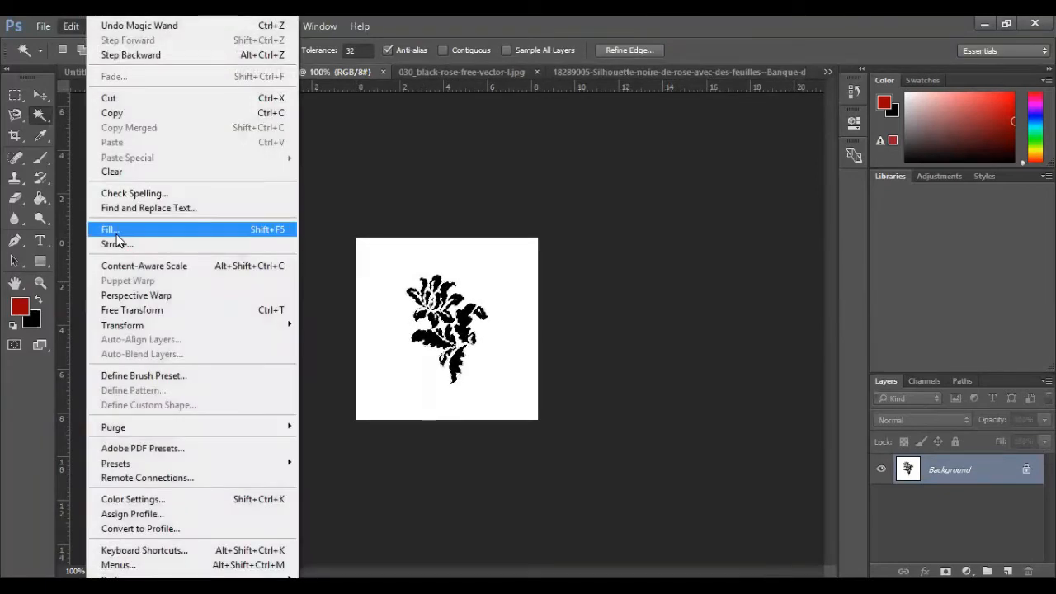
click(142, 377)
click(674, 213)
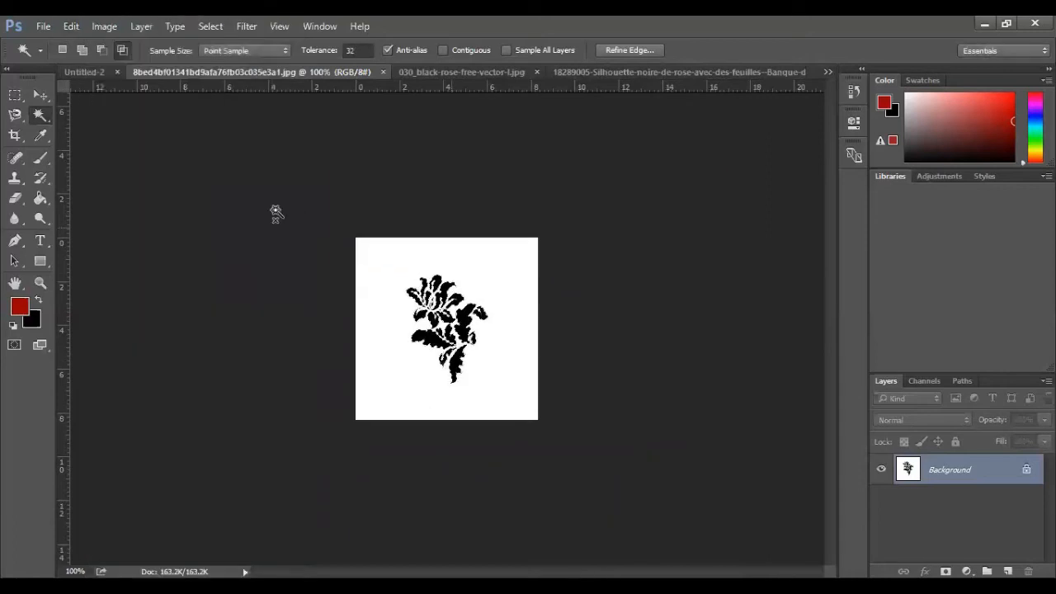
click(41, 26)
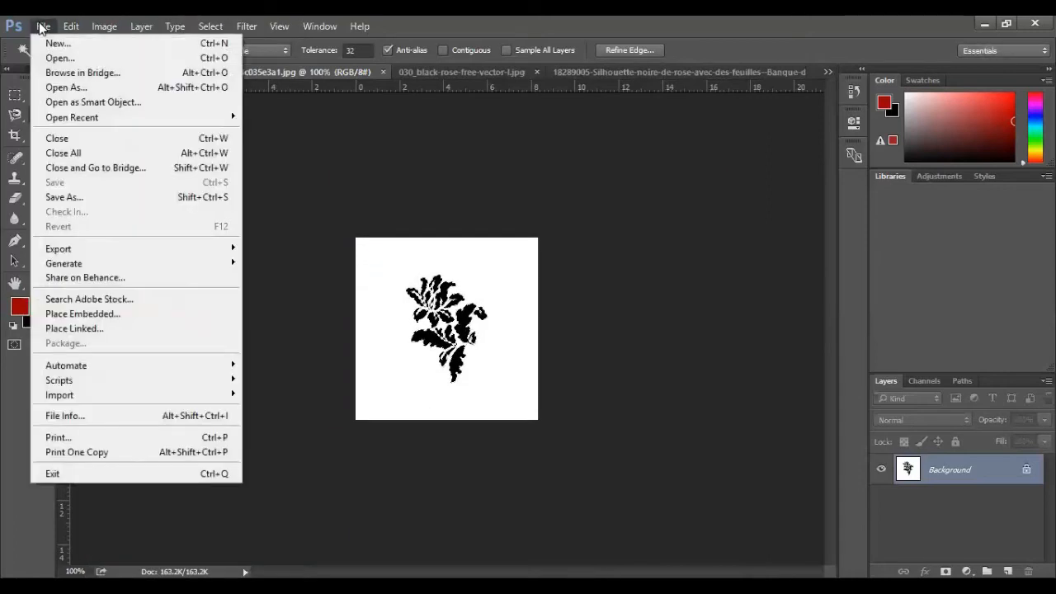
click(437, 108)
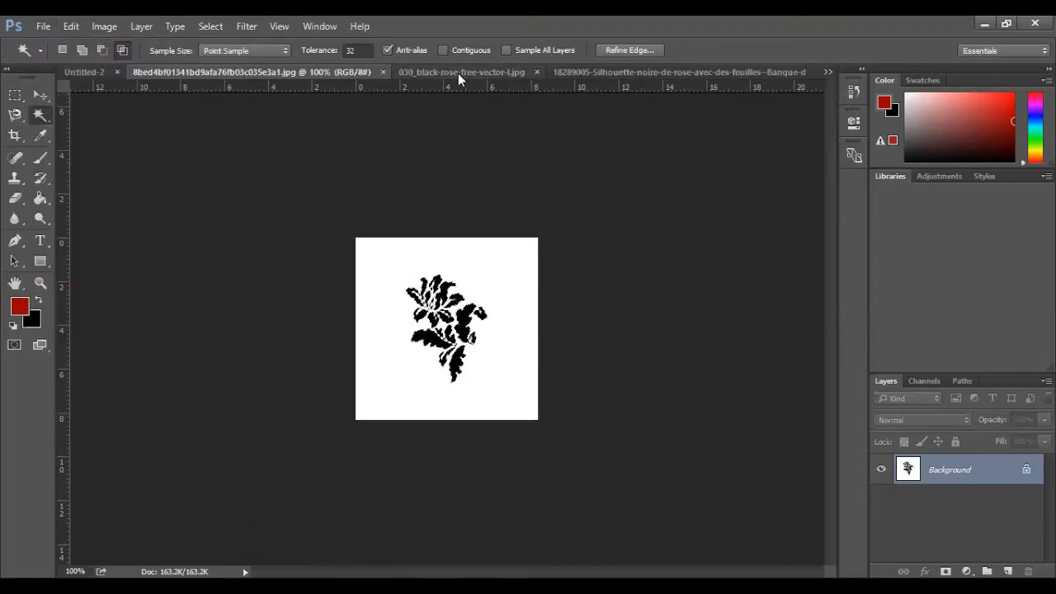
Step: Select the black areas of the 030_black-rose-free-vector-l.jpg rose and define them as a brush preset with the suggested name
click(458, 73)
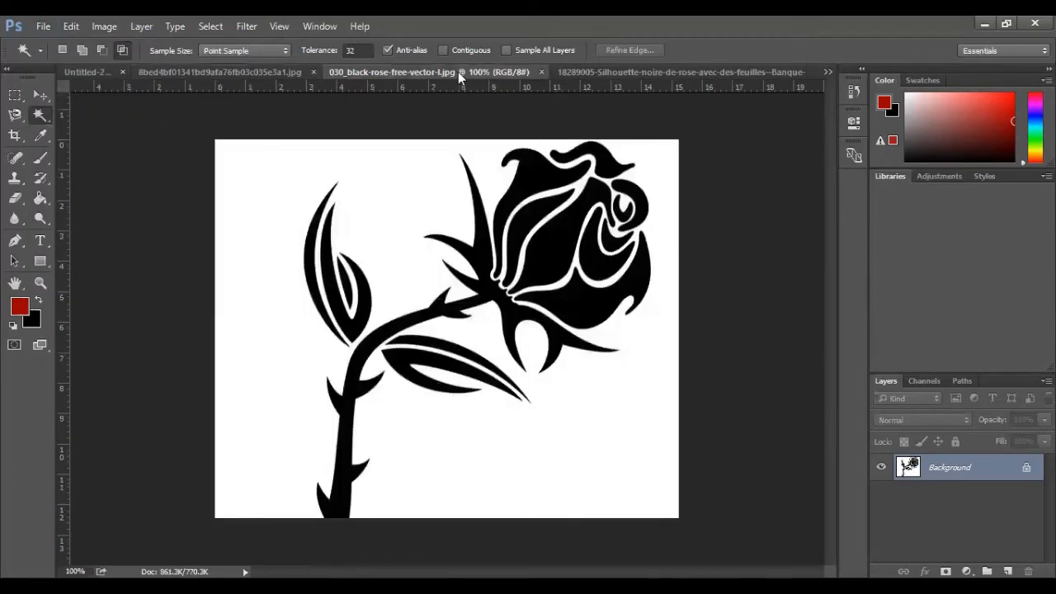
click(522, 227)
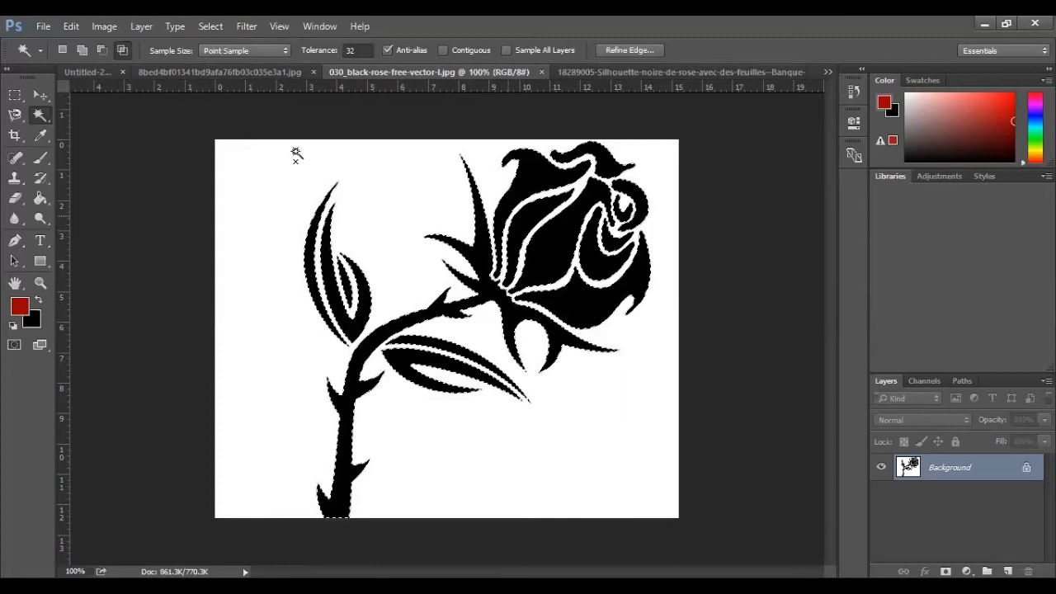
click(69, 25)
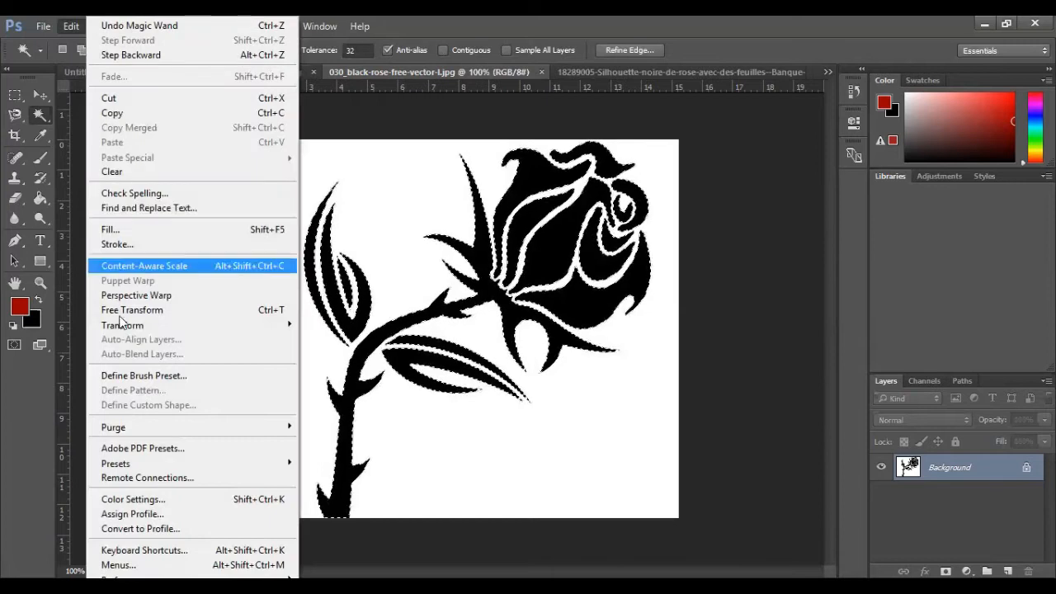
click(127, 378)
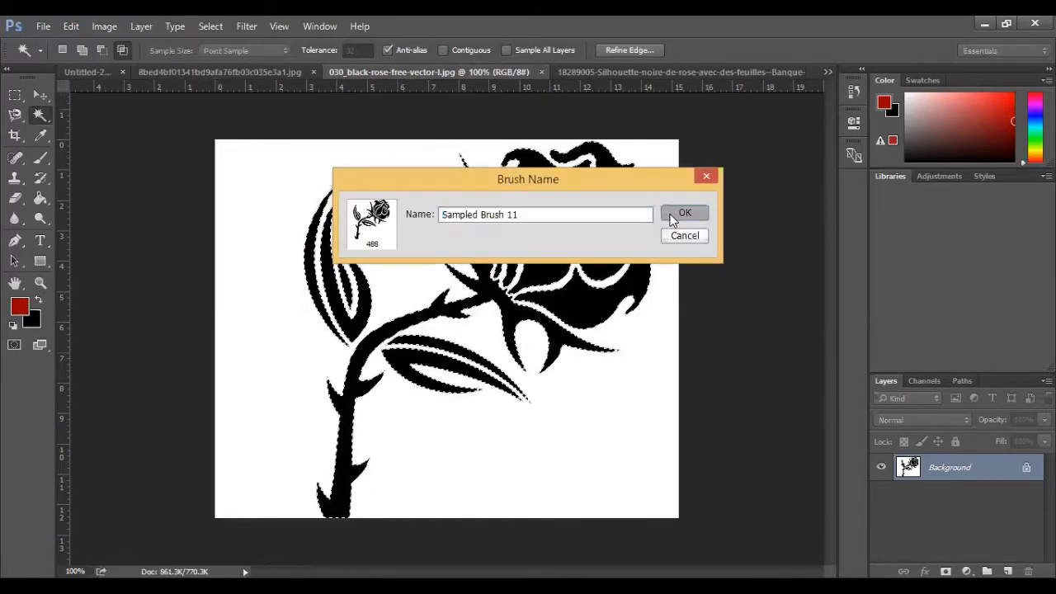
click(672, 215)
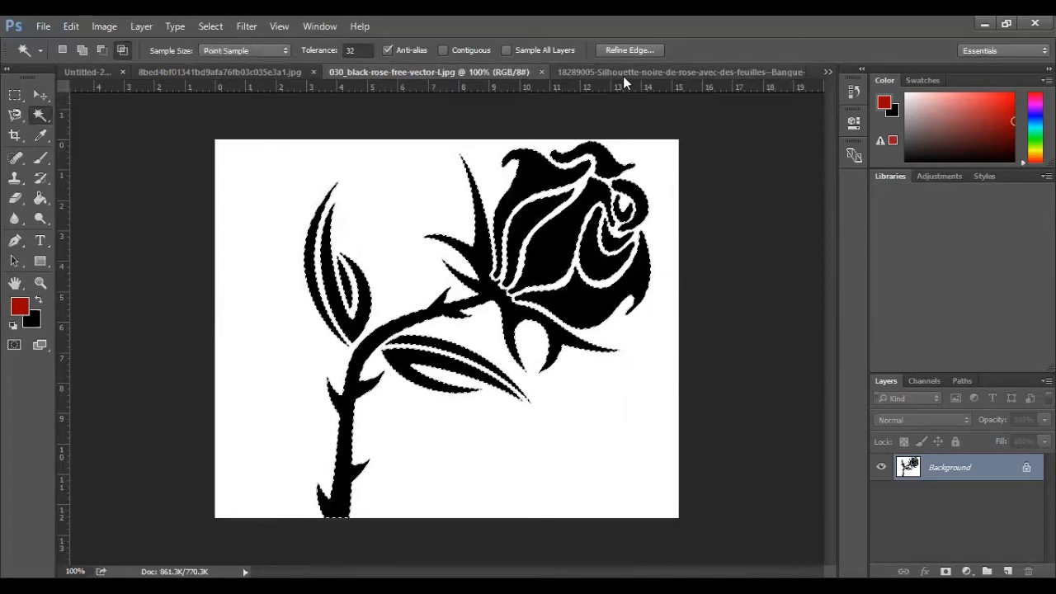
Step: Close the three flower silhouette images, discarding the changes to the 18289005 rose silhouette
drag(442, 72, 447, 109)
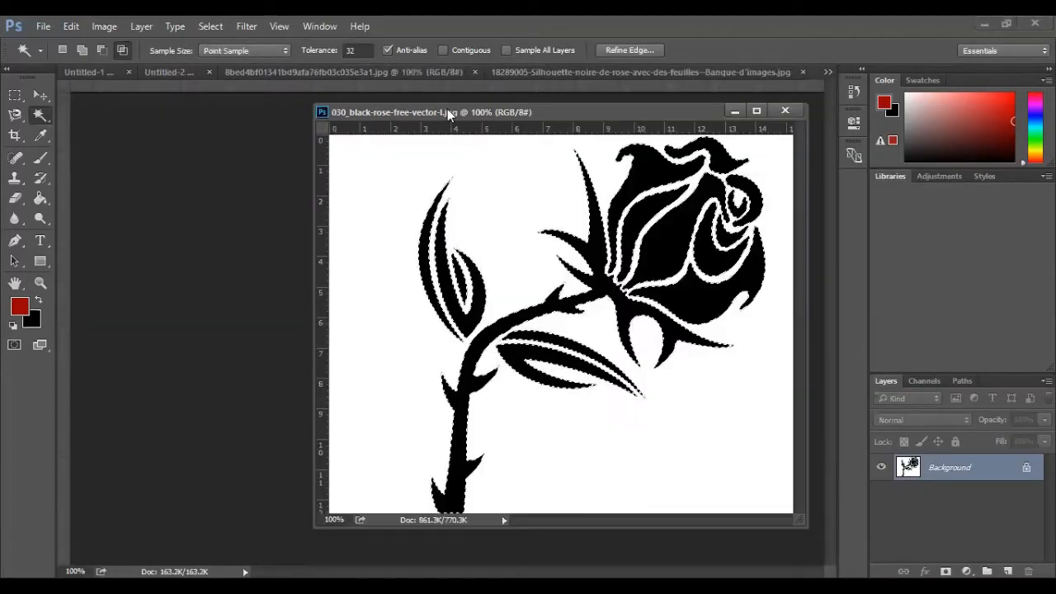
click(785, 109)
drag(418, 73, 408, 141)
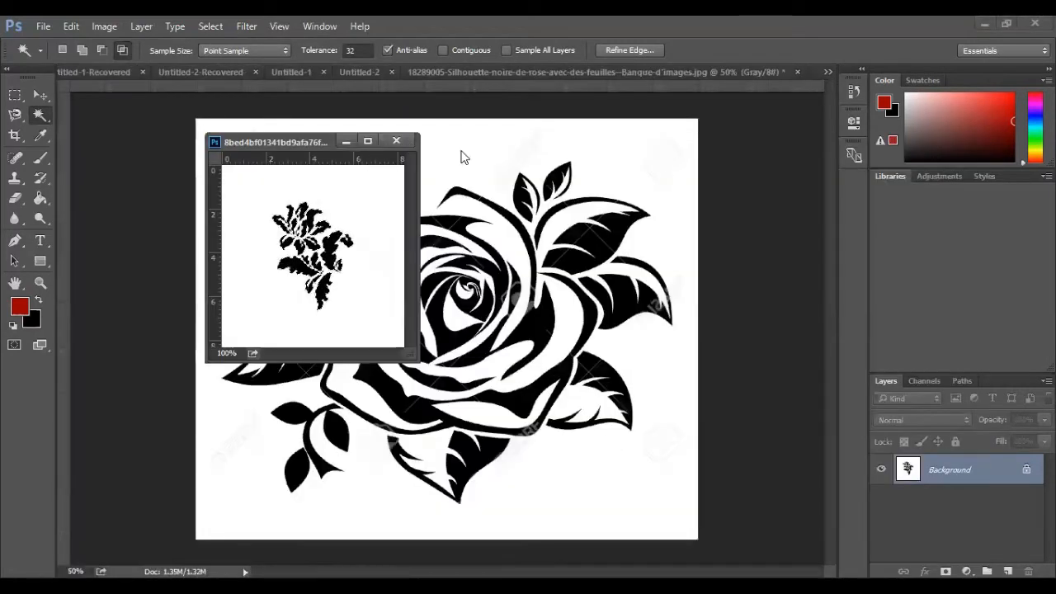
click(387, 141)
drag(503, 70, 472, 125)
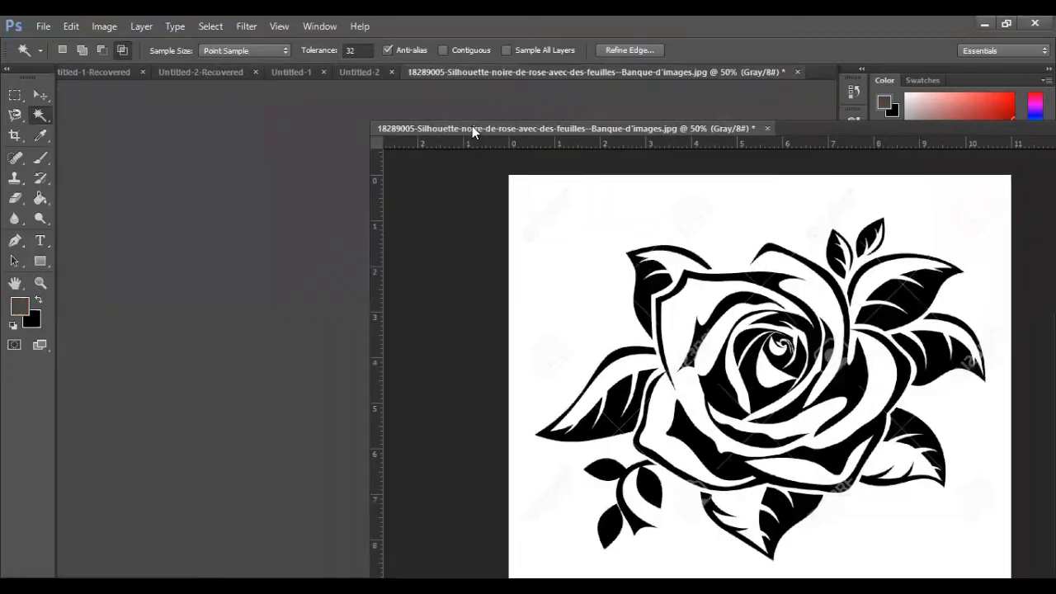
click(875, 128)
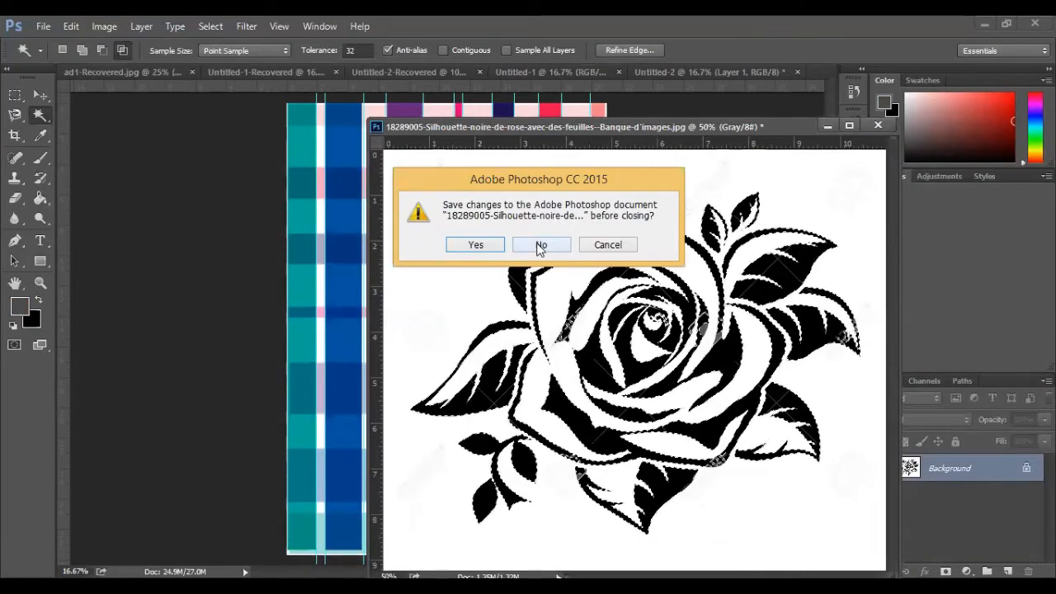
click(541, 246)
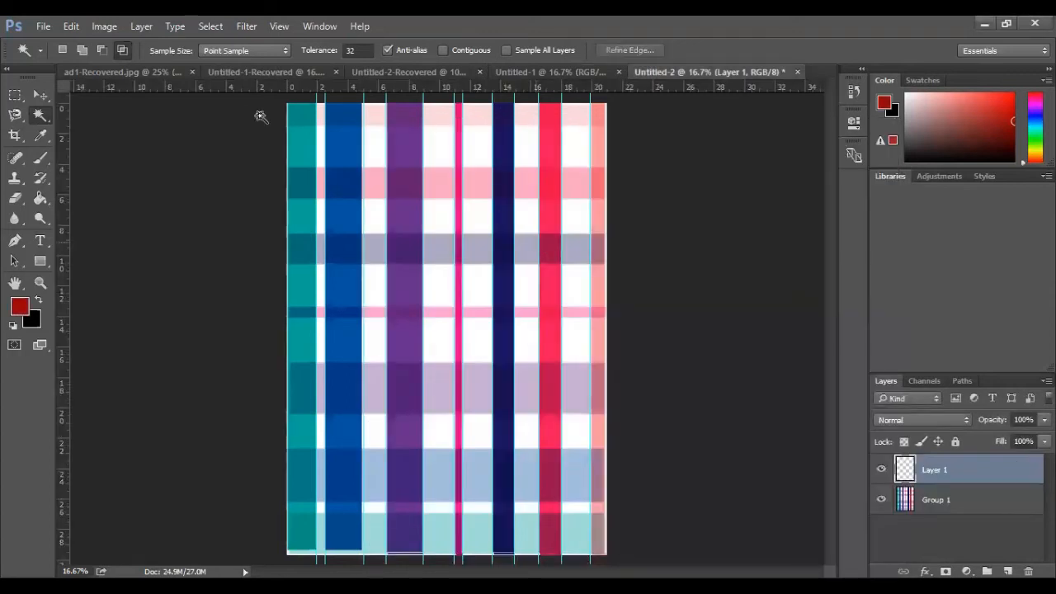
Step: Activate the Brush tool and open the brush presets for the Untitled-2 plaid document
click(41, 165)
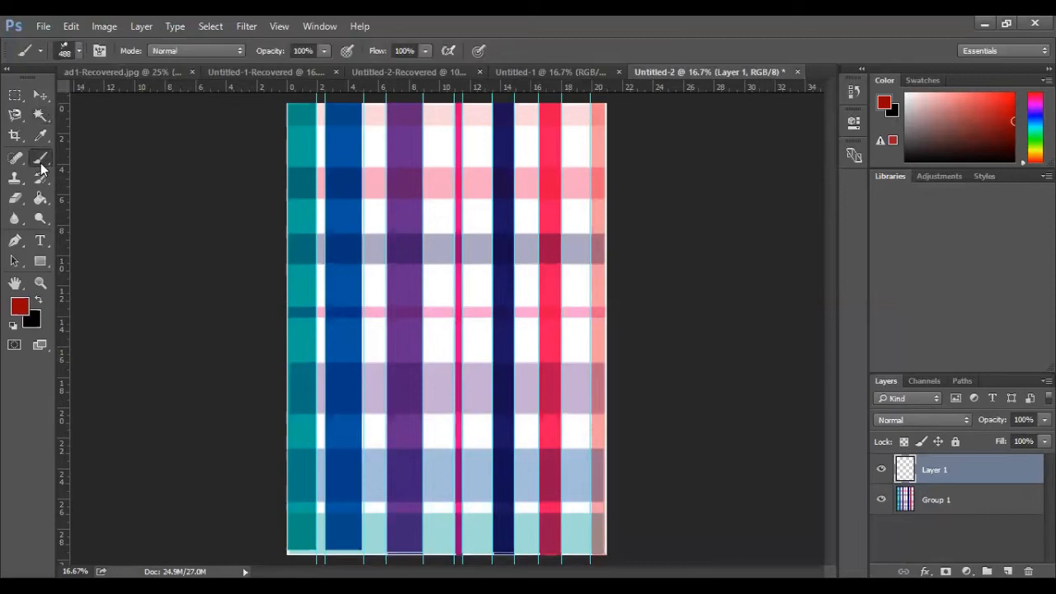
click(80, 50)
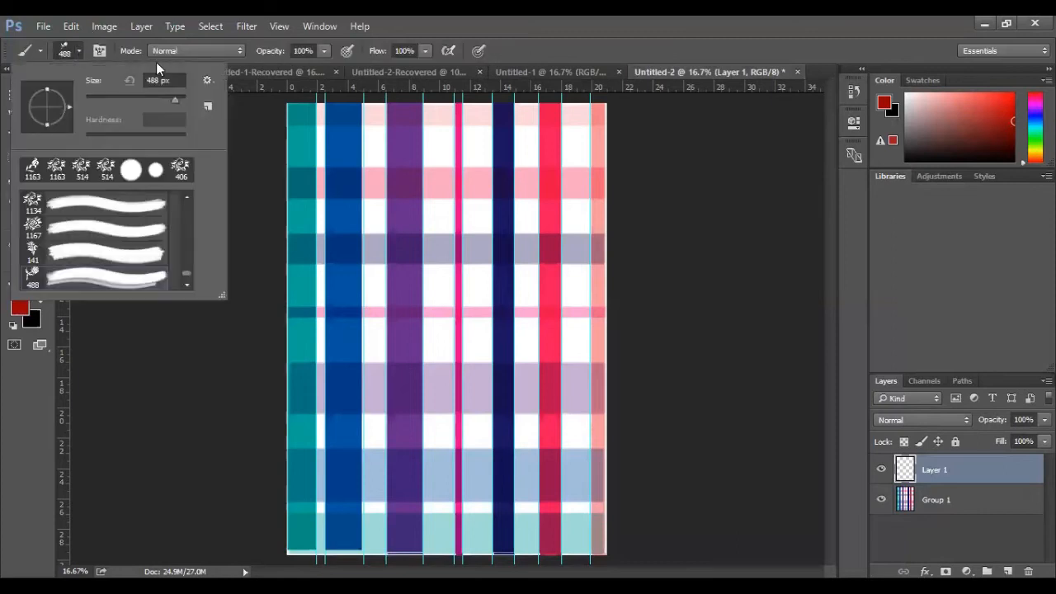
Step: Try the Small Thumbnail view for the brush presets and return to Stroke Thumbnail
click(207, 81)
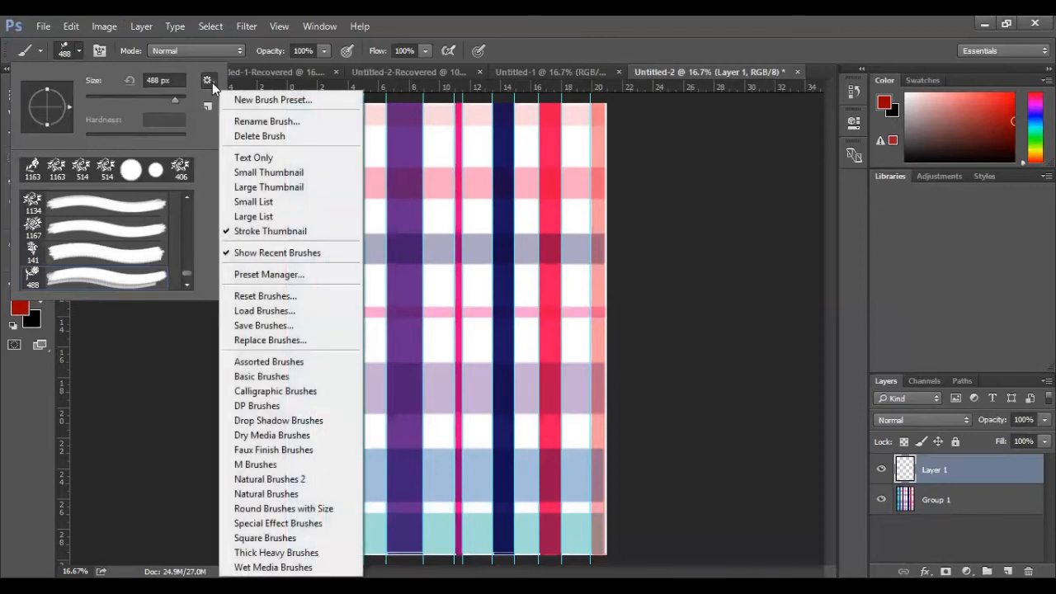
click(236, 173)
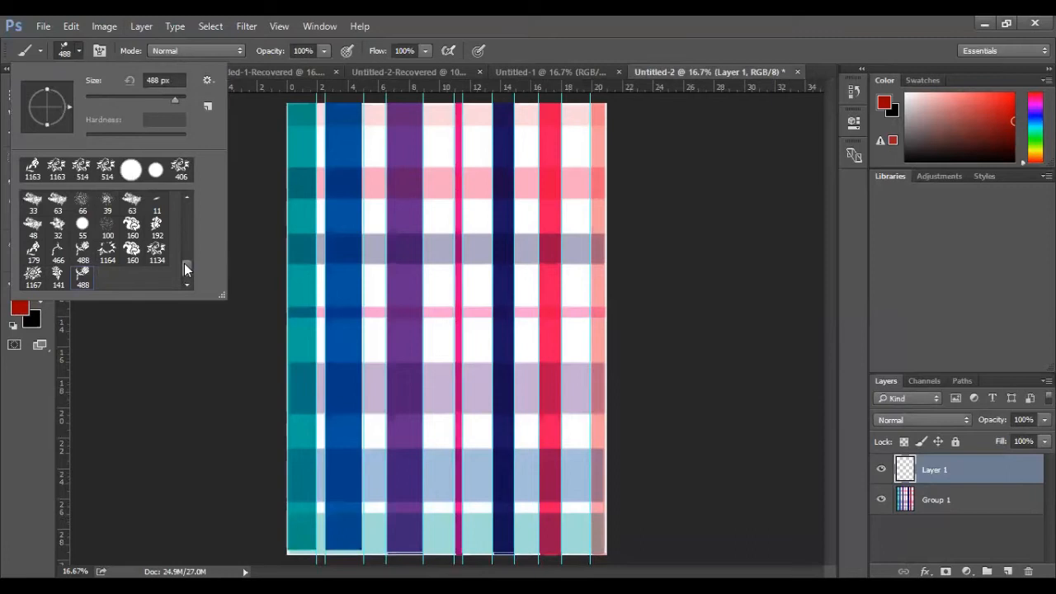
drag(184, 255, 193, 190)
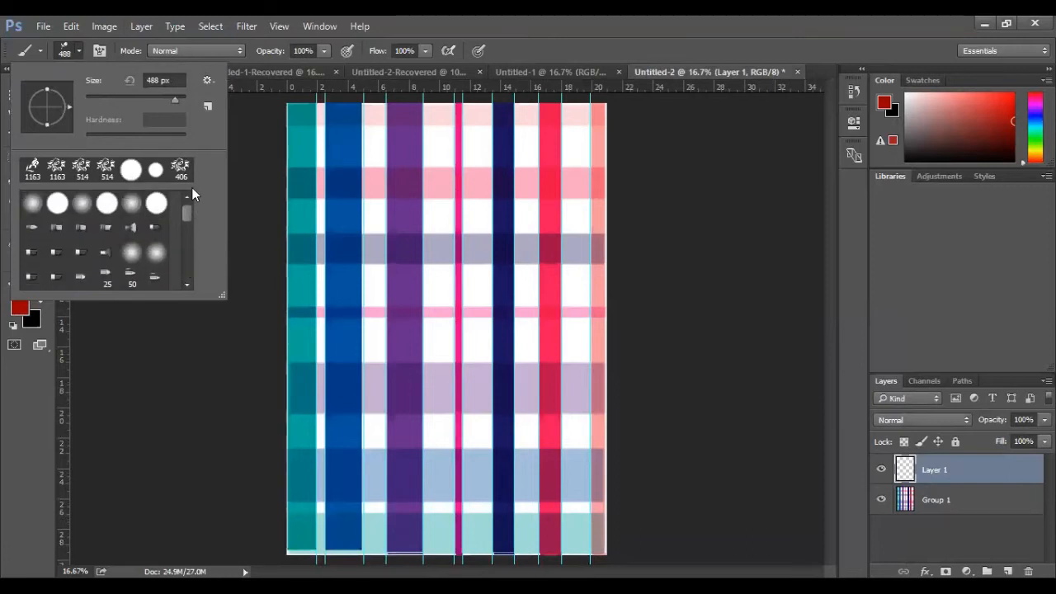
click(208, 80)
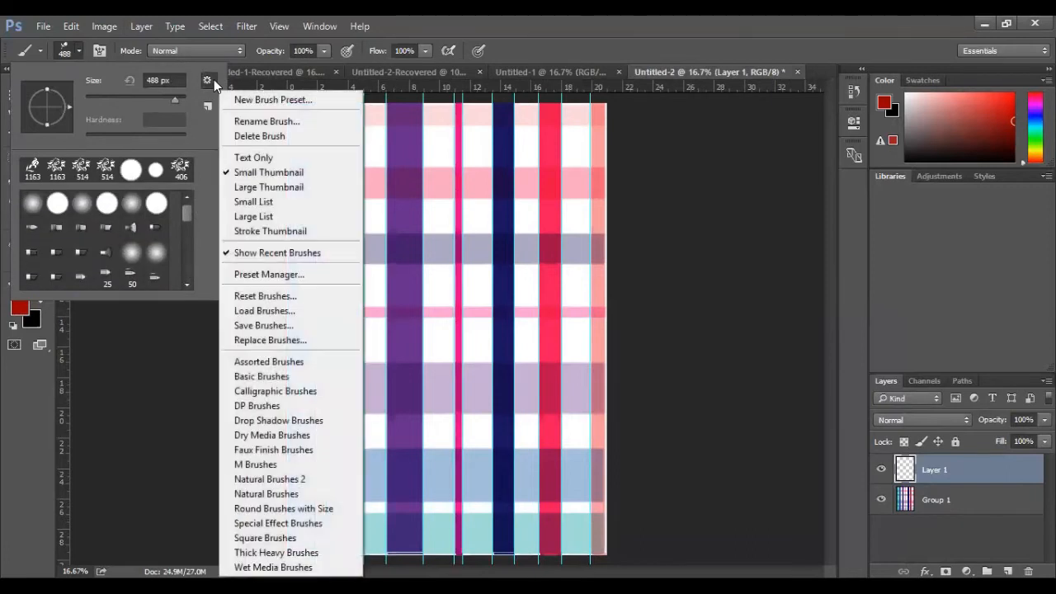
click(241, 233)
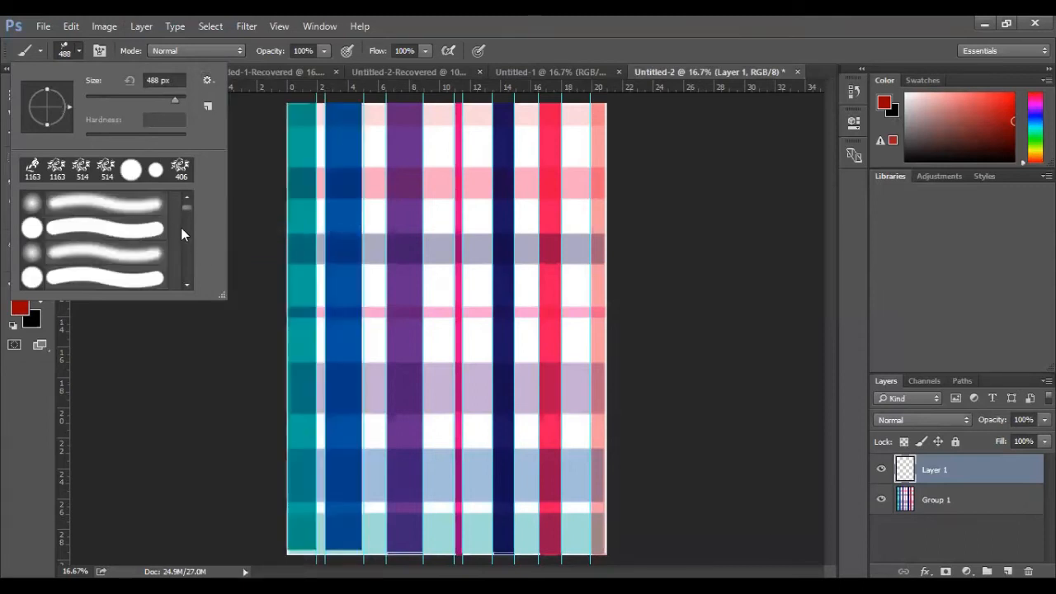
Step: Choose the 179 px floral brush from the custom presets near the end of the brush list
scroll(186, 207, down, 3)
drag(185, 217, 185, 274)
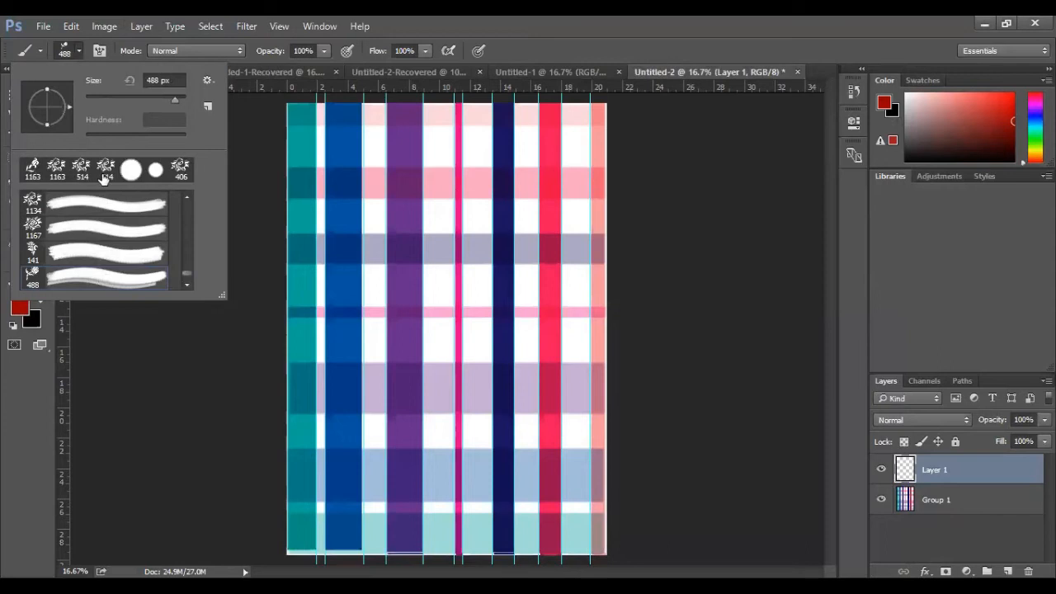
drag(189, 273, 187, 270)
scroll(187, 269, up, 2)
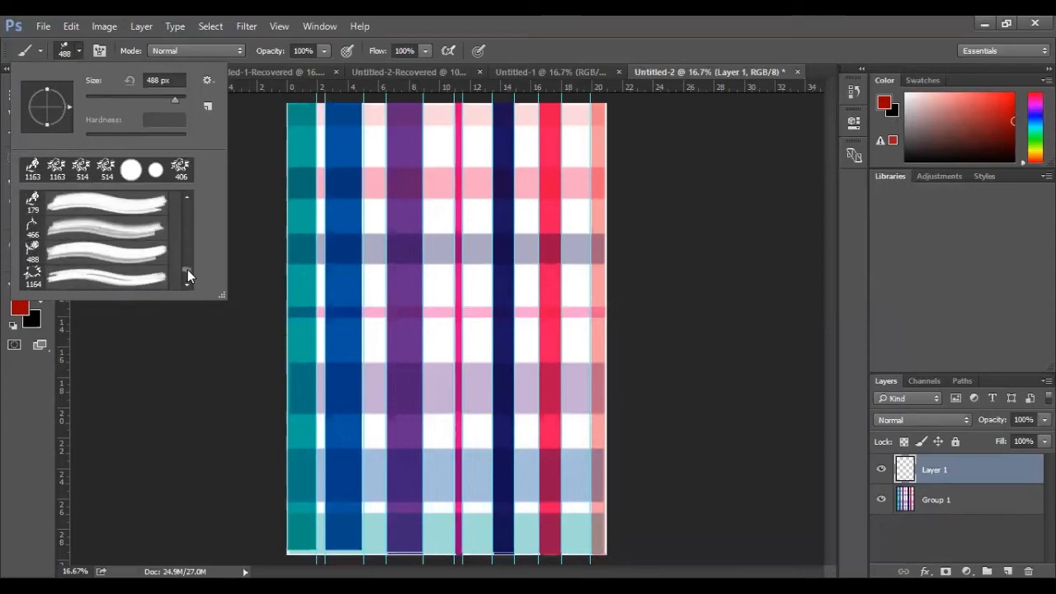
scroll(186, 268, up, 2)
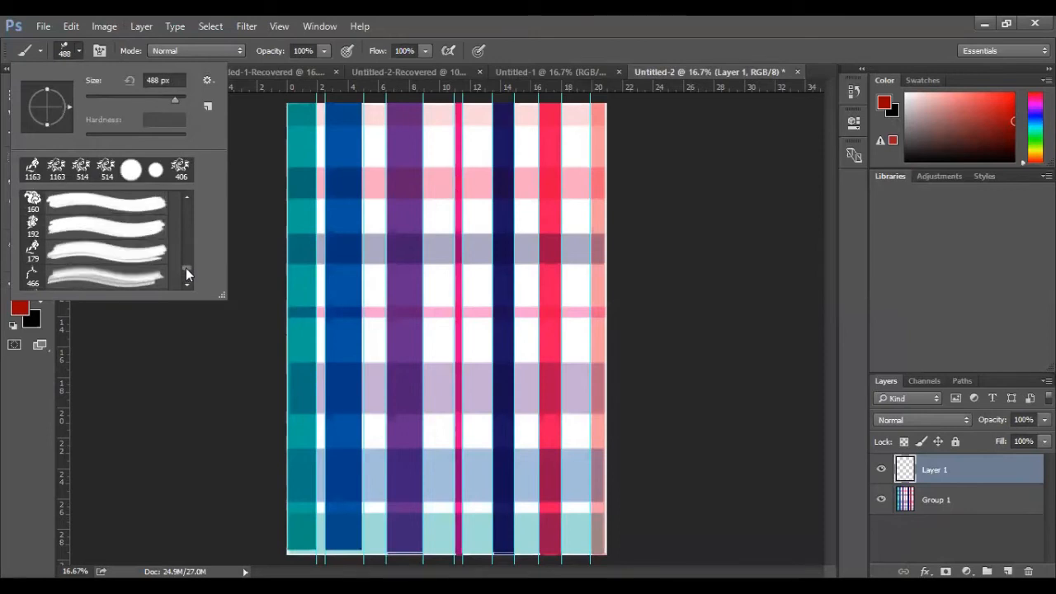
scroll(185, 268, down, 2)
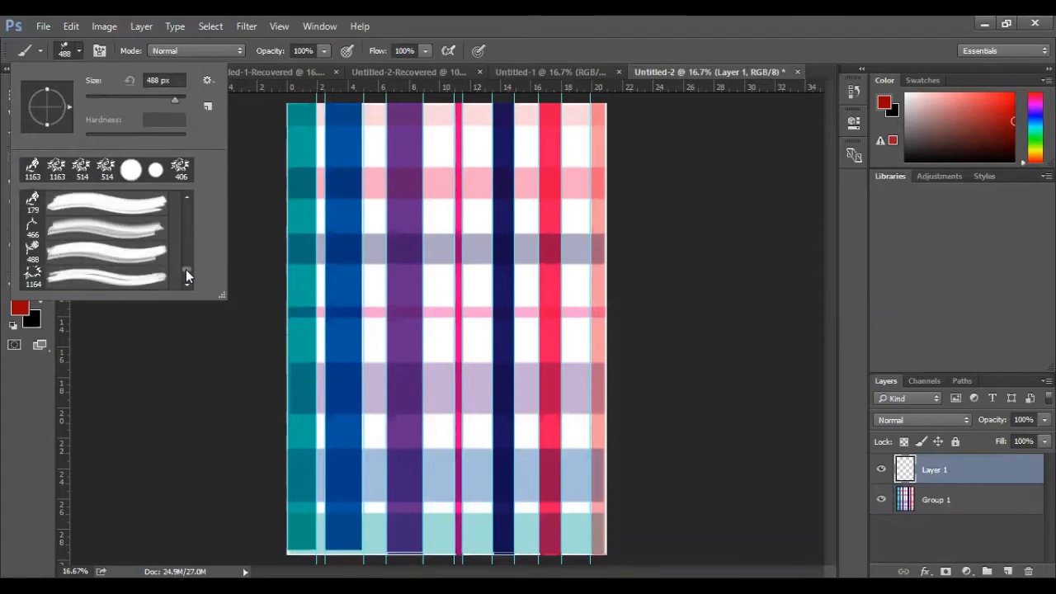
click(32, 203)
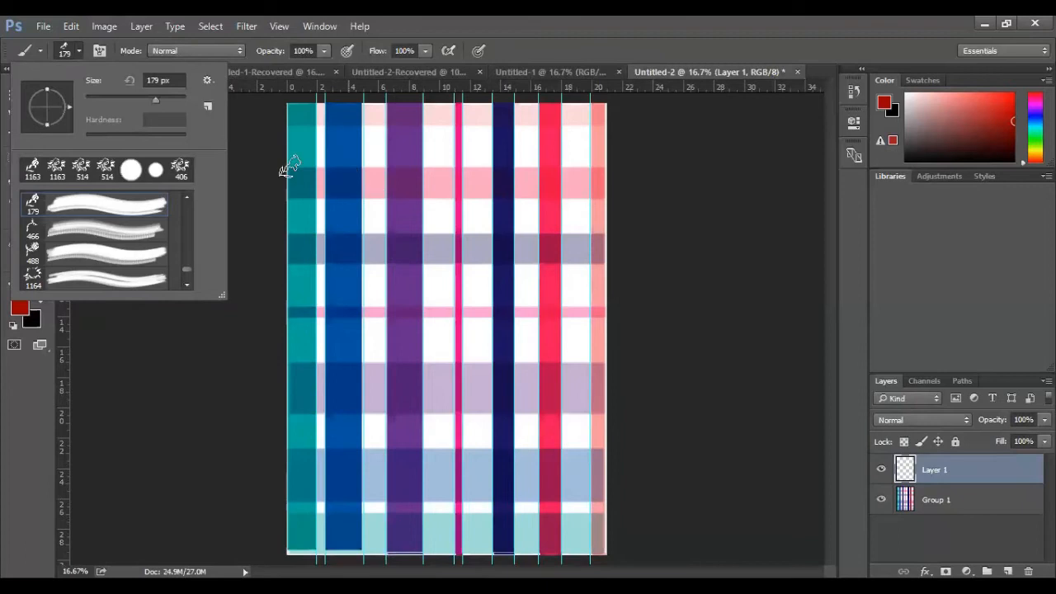
Step: Enlarge the floral brush to 1512 px and rotate its tip about a quarter turn counter-clockwise
drag(156, 97, 174, 97)
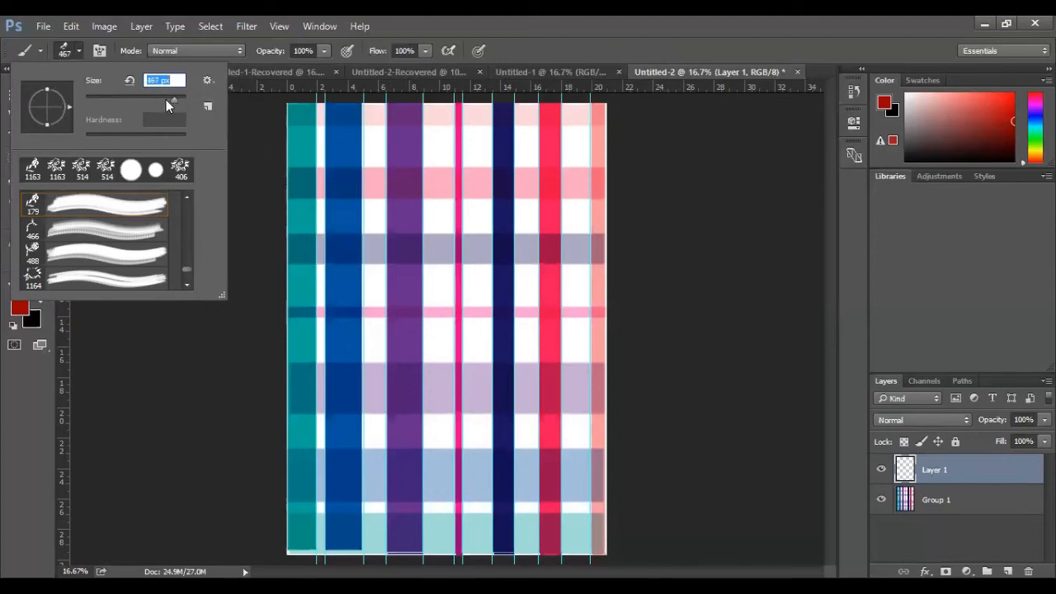
mouse_move(172, 99)
mouse_down()
mouse_move(154, 99)
mouse_move(178, 99)
mouse_up()
drag(69, 104, 31, 119)
drag(72, 77, 54, 66)
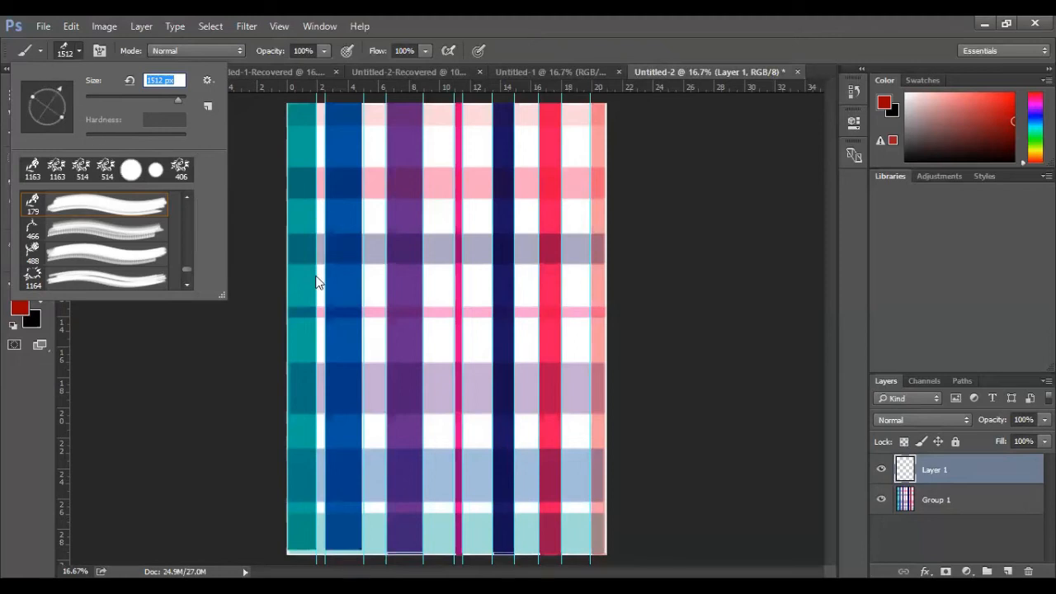
drag(59, 80, 49, 78)
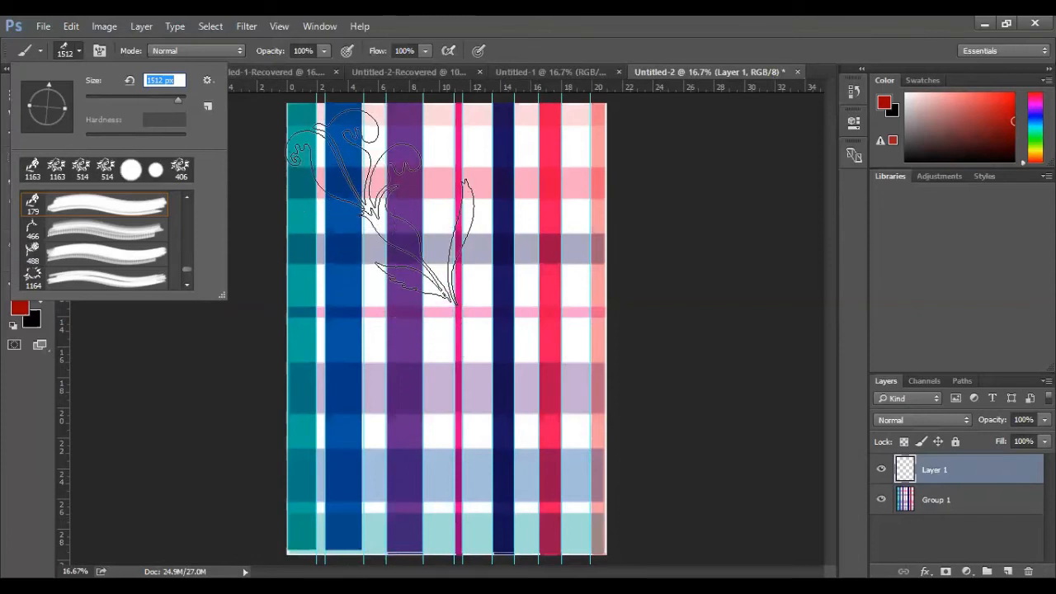
Step: Reduce the brush size to 1163 px and stamp one dark red flower in the plaid's upper-left area
text(498)
key(Return)
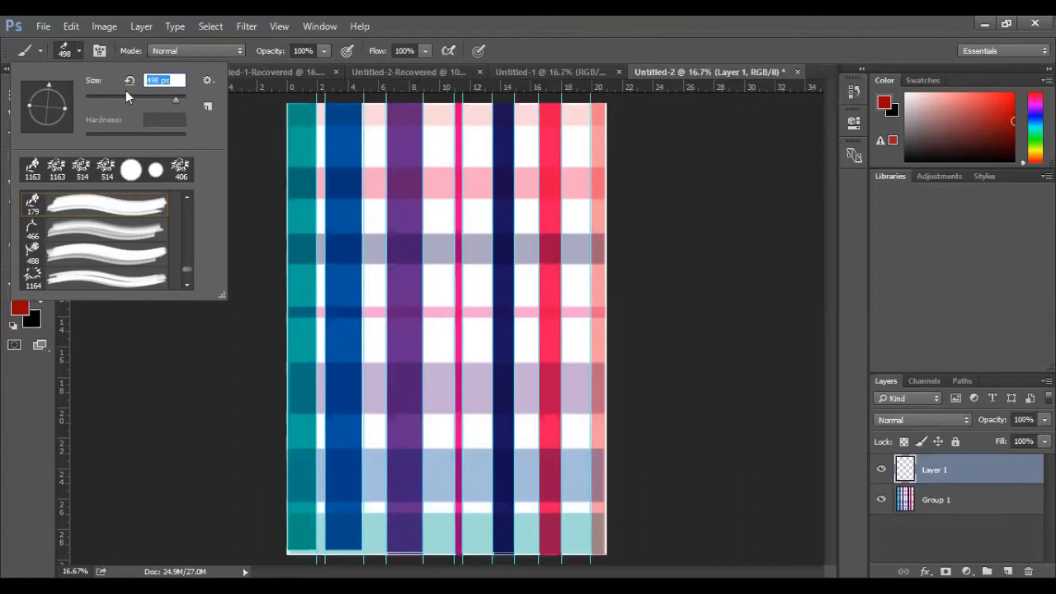
drag(174, 102, 177, 99)
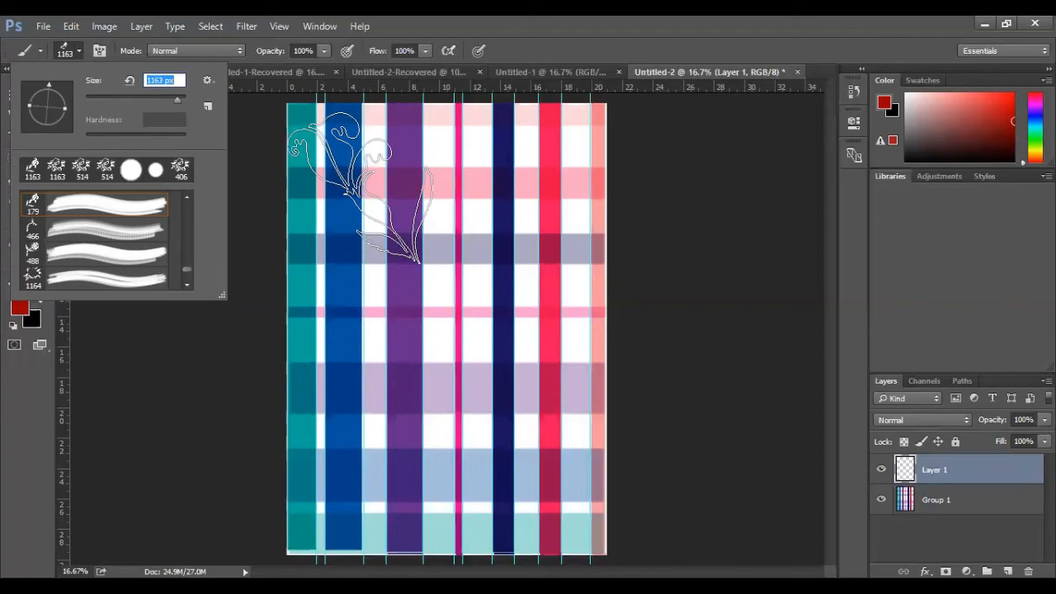
click(361, 188)
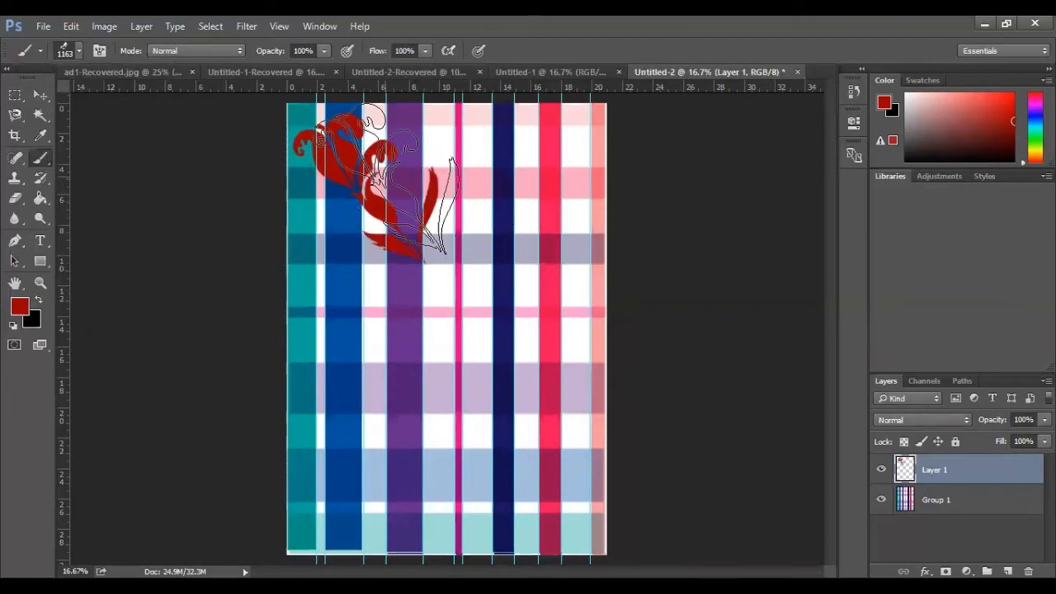
Step: Duplicate the red flower to the right side of the plaid and flip the copy horizontally to mirror the original
drag(363, 185, 497, 174)
key(ctrl+t)
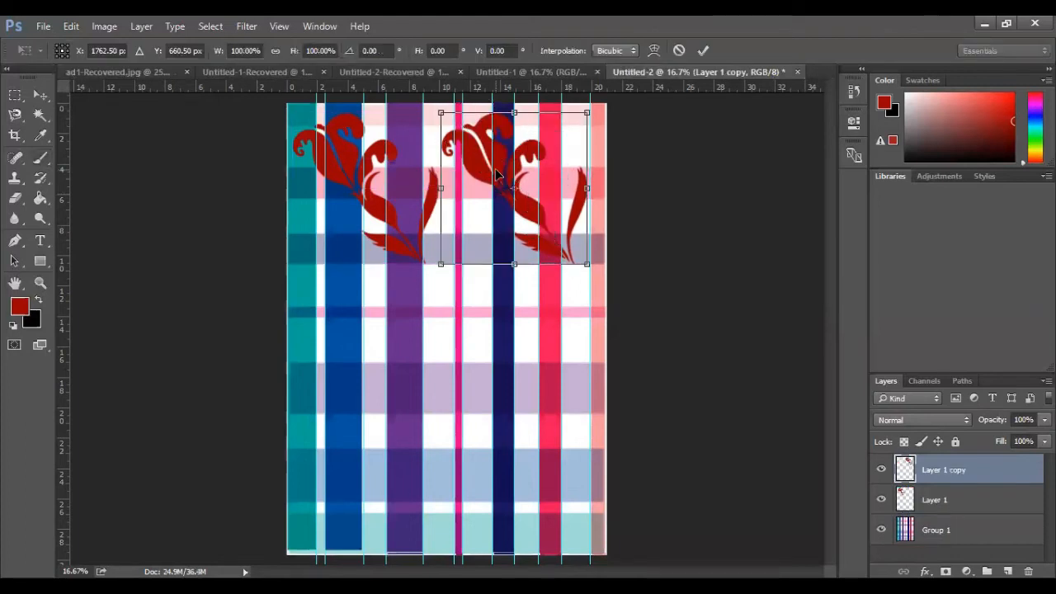
right_click(496, 173)
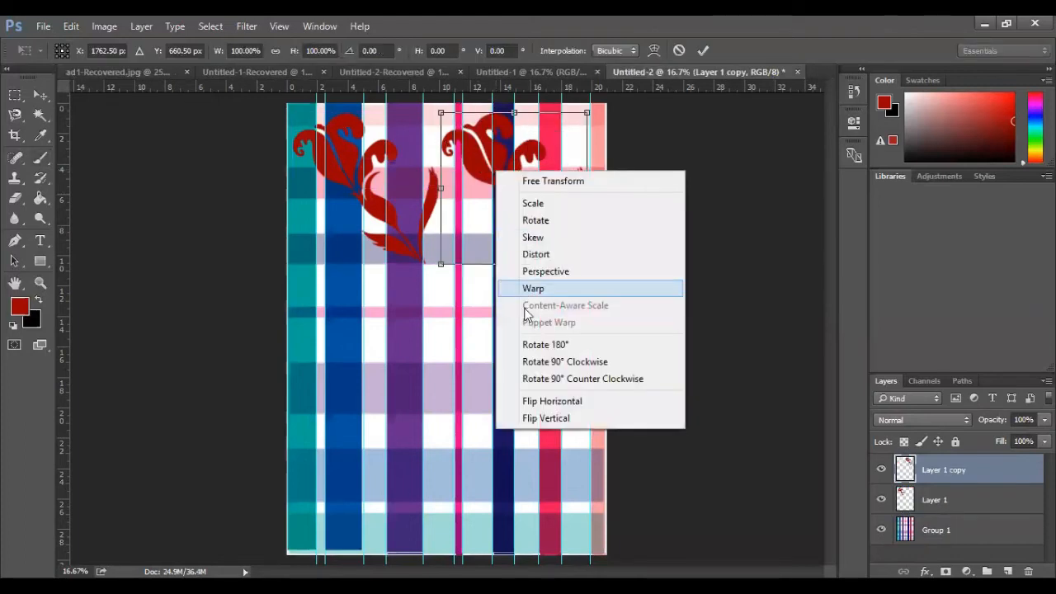
click(544, 399)
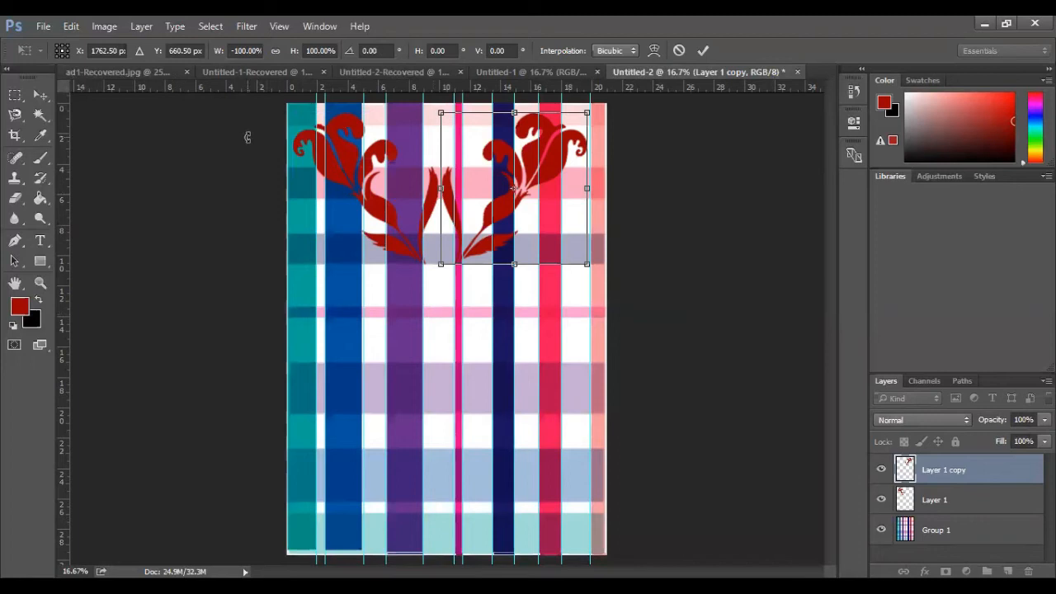
click(35, 98)
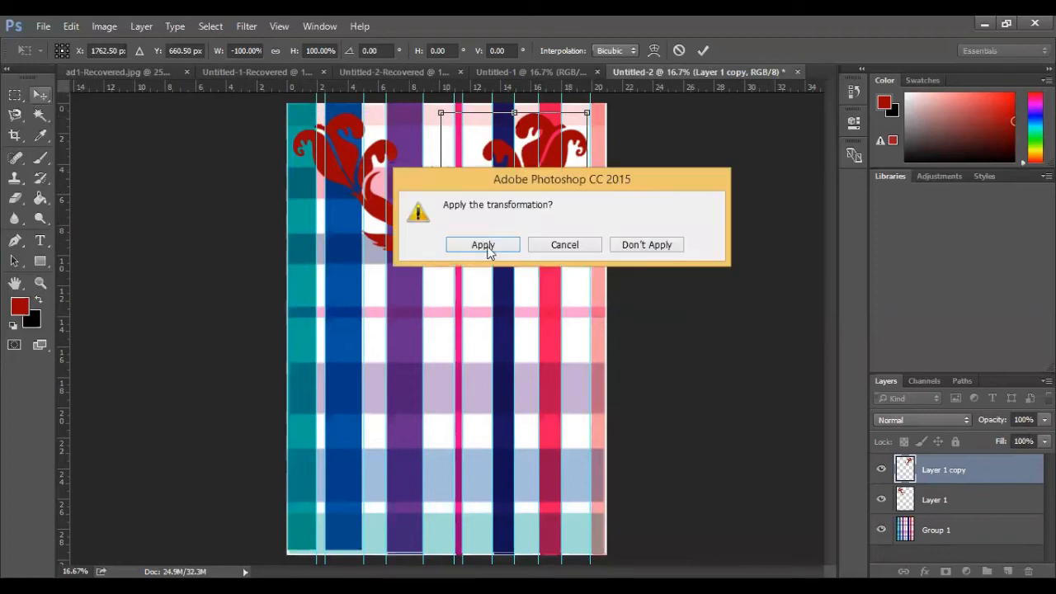
click(483, 245)
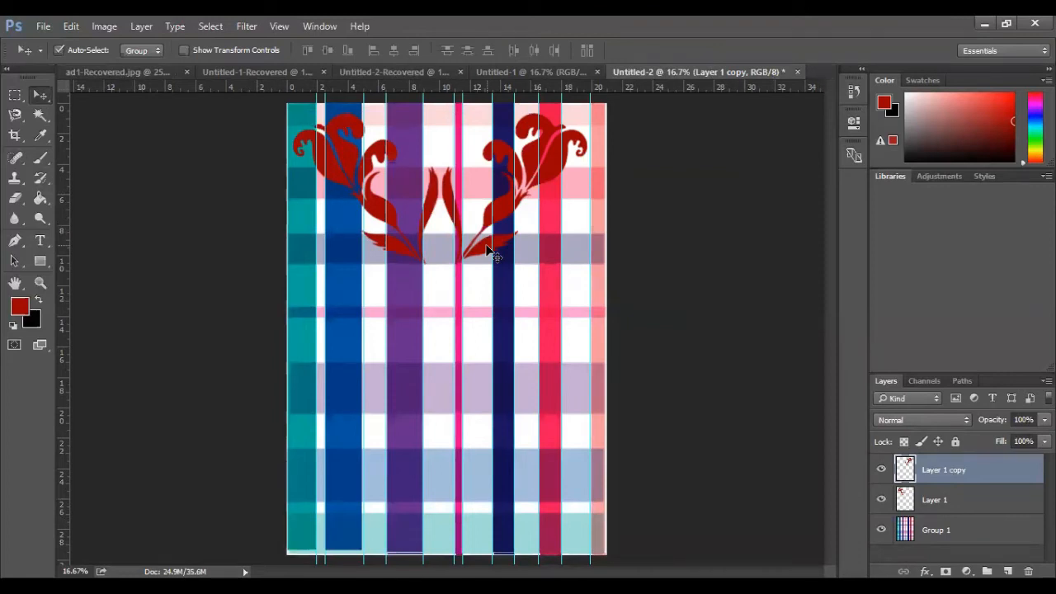
Step: Return to the Brush tool and choose the 1163 px rose brush from the recent brushes
click(50, 161)
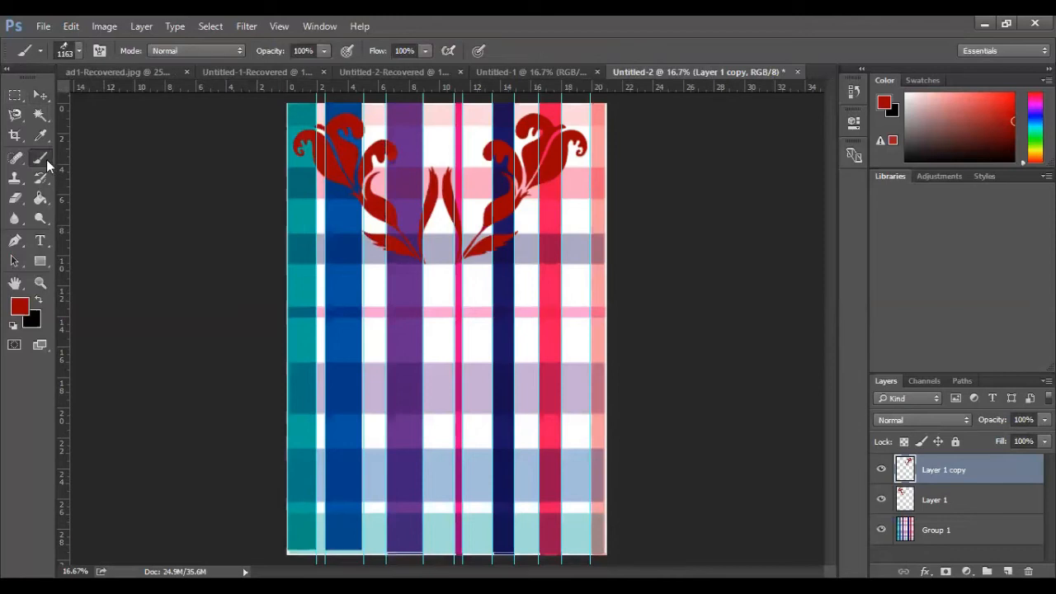
click(79, 51)
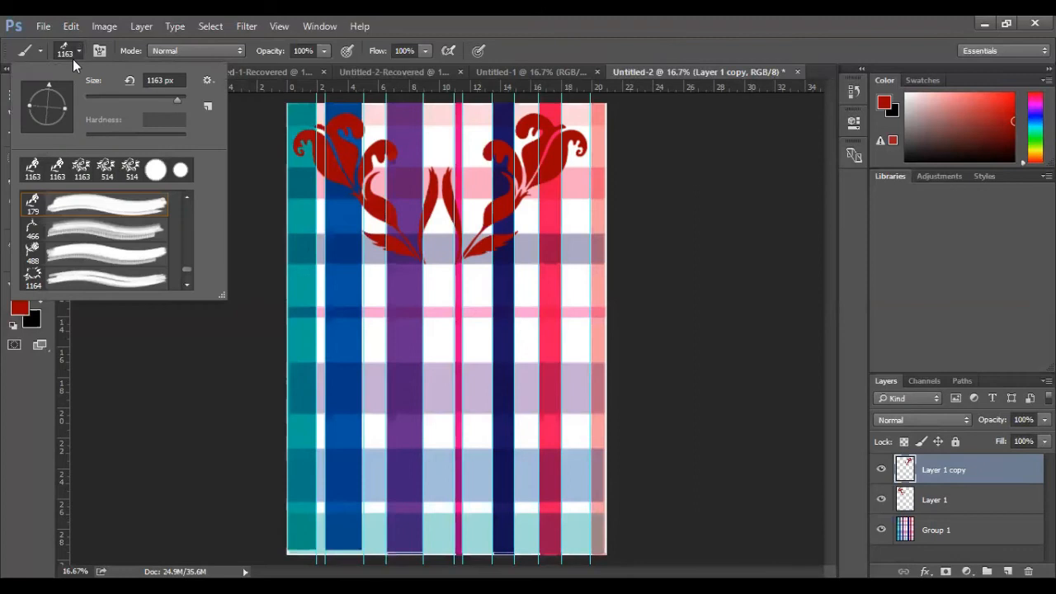
click(82, 169)
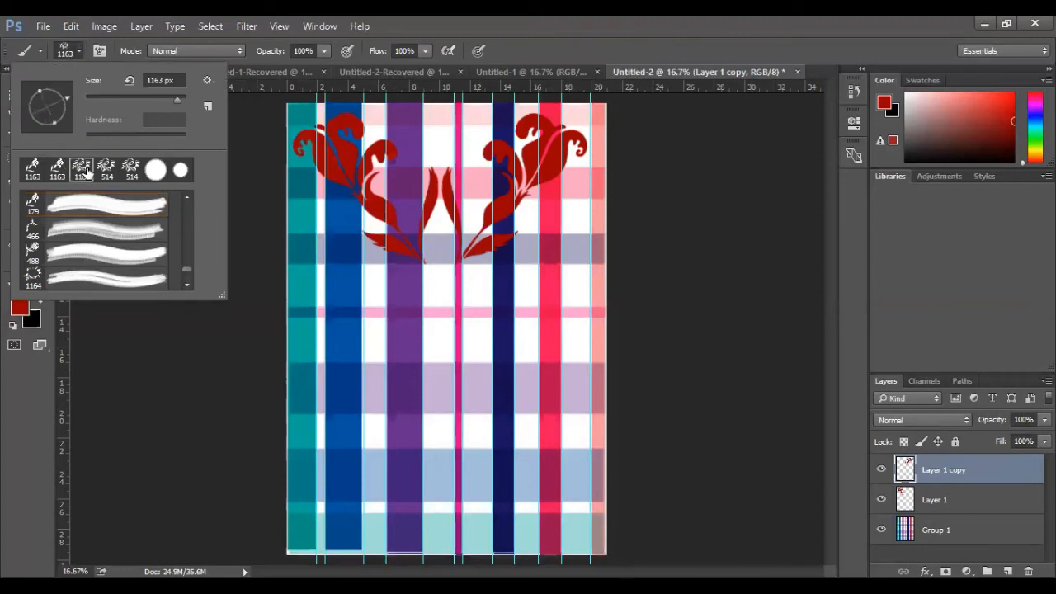
Step: Change the foreground color from dark red to a bright turquoise for painting the rose
click(20, 310)
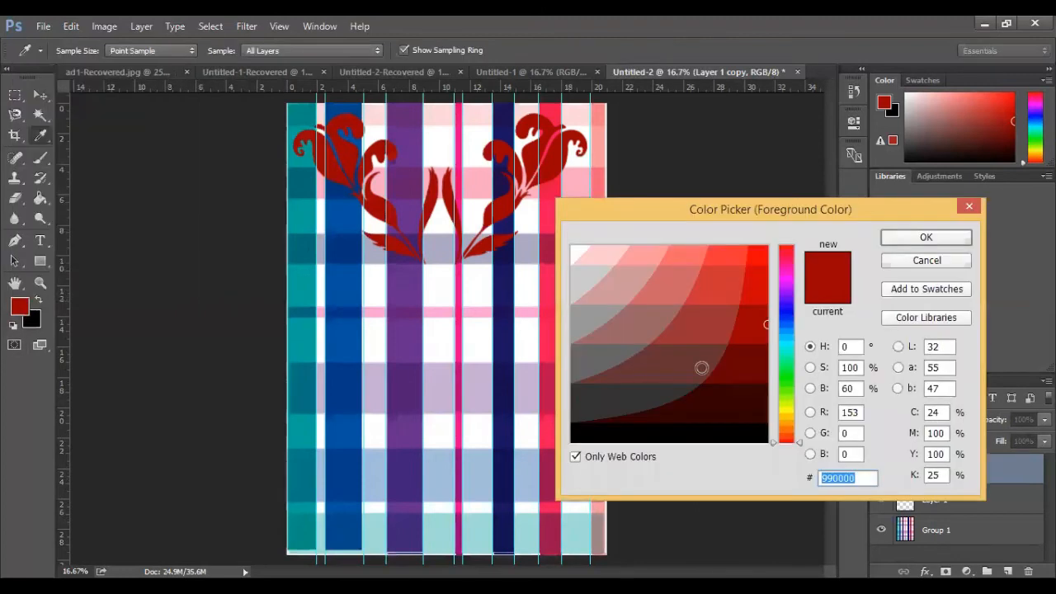
click(679, 429)
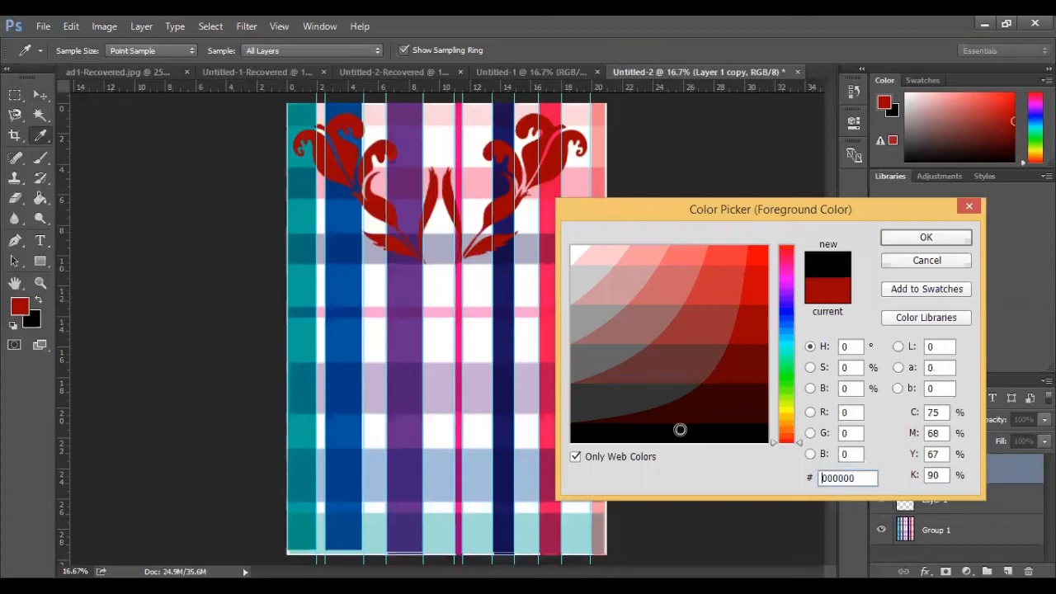
click(780, 306)
click(749, 308)
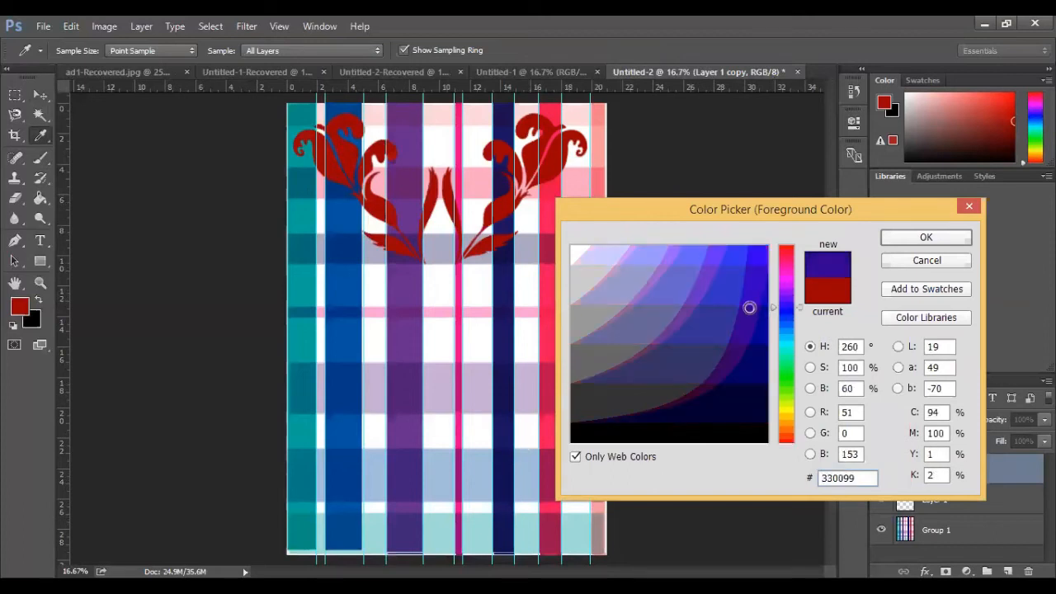
click(786, 346)
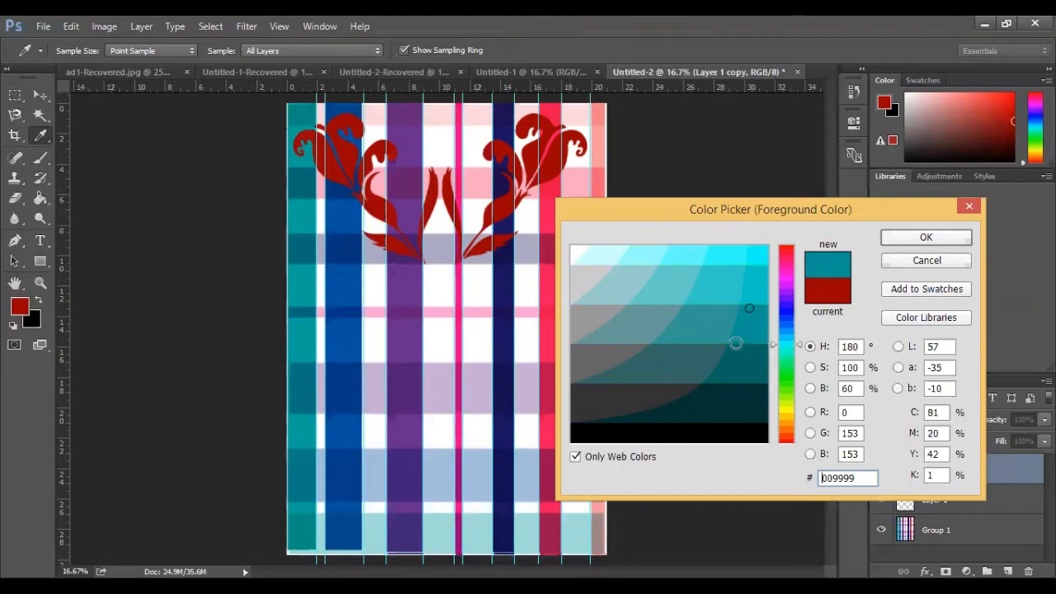
click(727, 312)
click(729, 279)
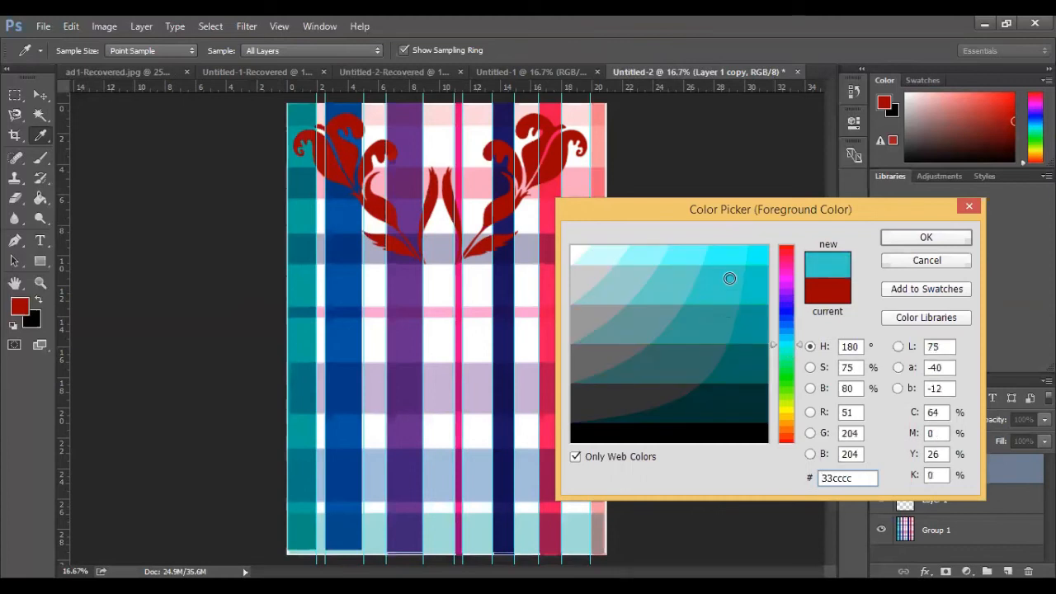
click(719, 264)
click(925, 237)
key(b)
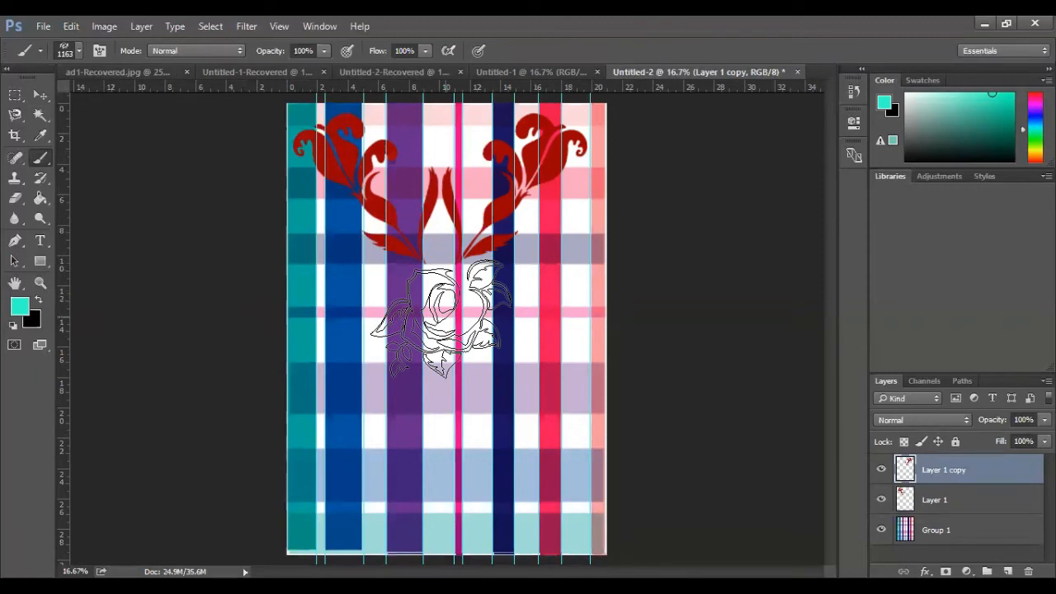
Step: Set the brush mode to Dissolve and stamp a turquoise rose centered below the two red flowers
click(236, 51)
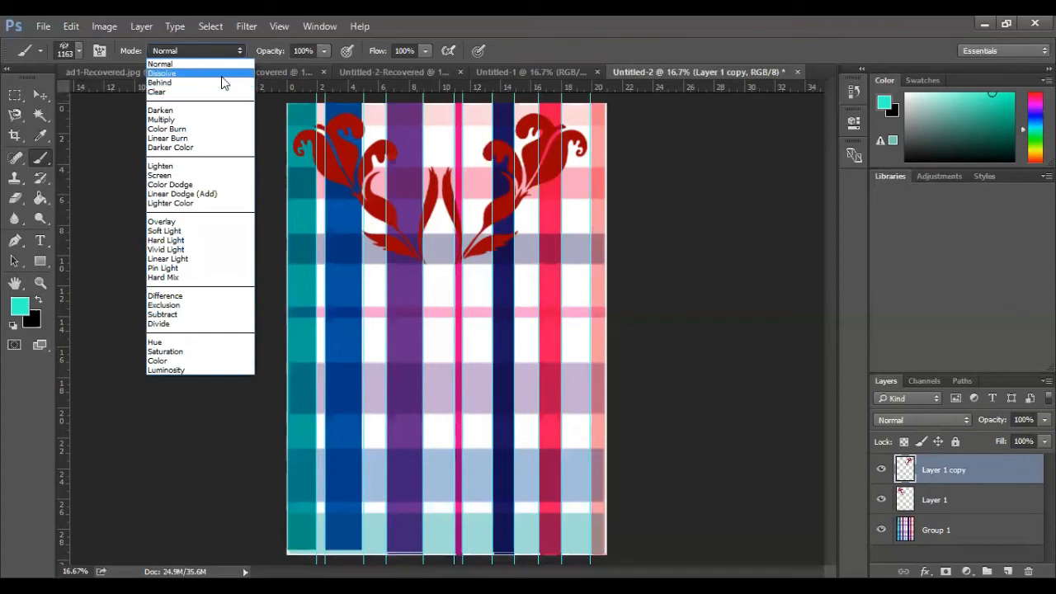
click(162, 74)
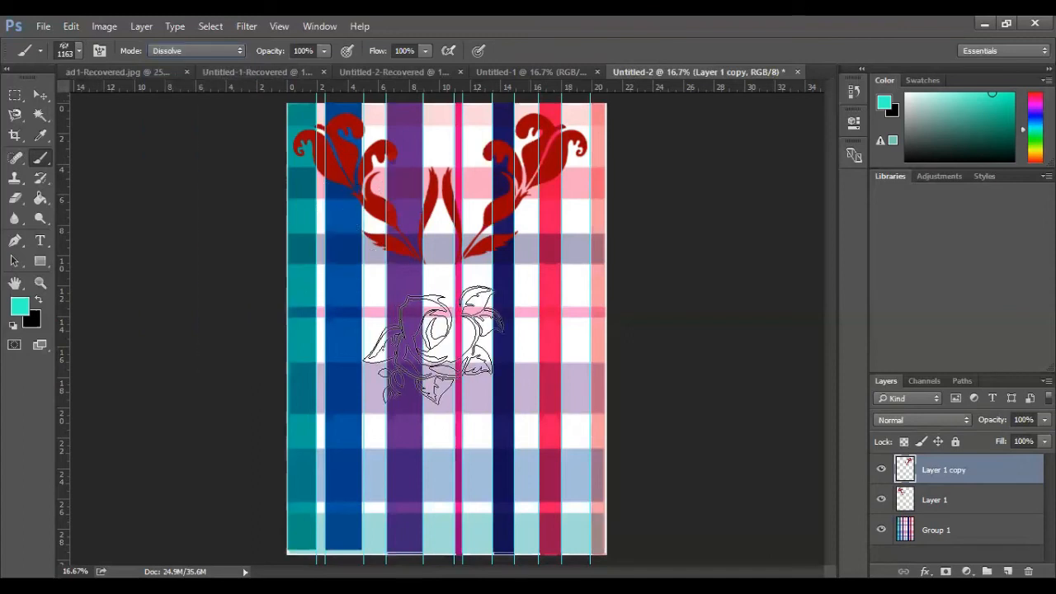
click(444, 327)
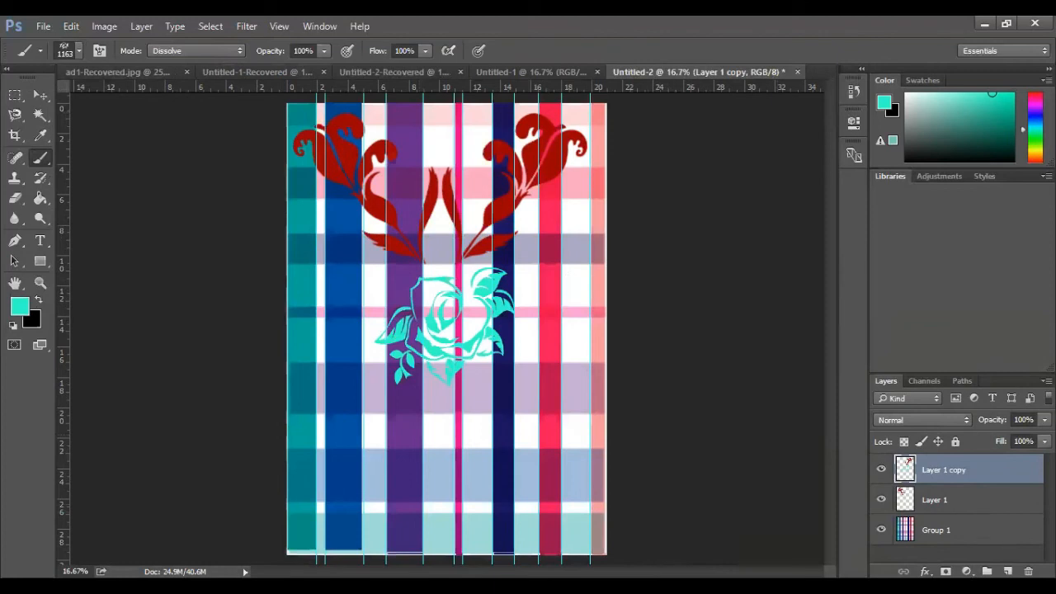
Step: Add a new layer above the flowers and choose the 192 px ornamental floral brush from the presets
click(1007, 571)
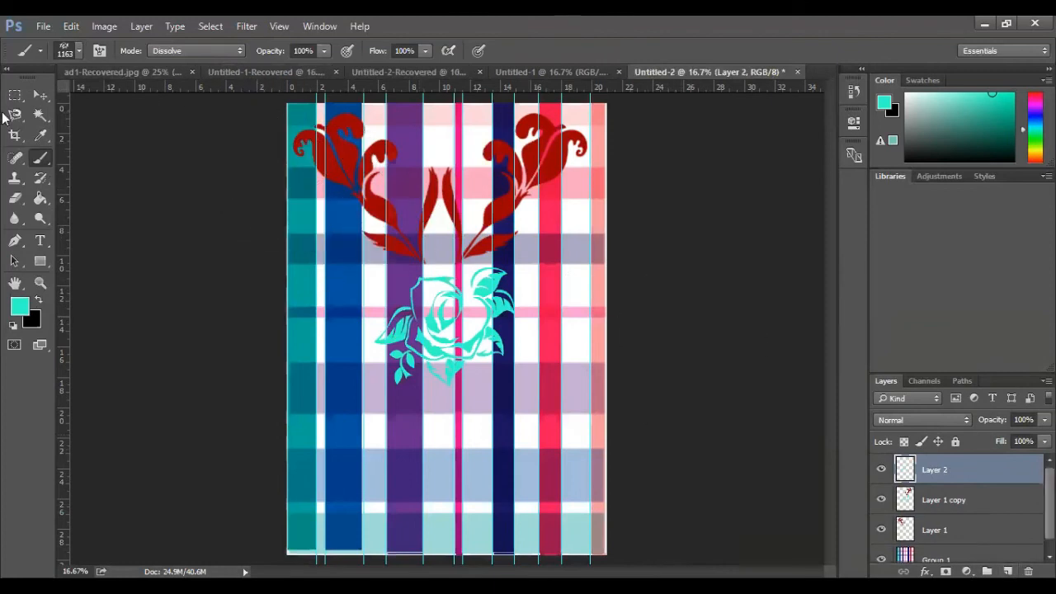
click(79, 51)
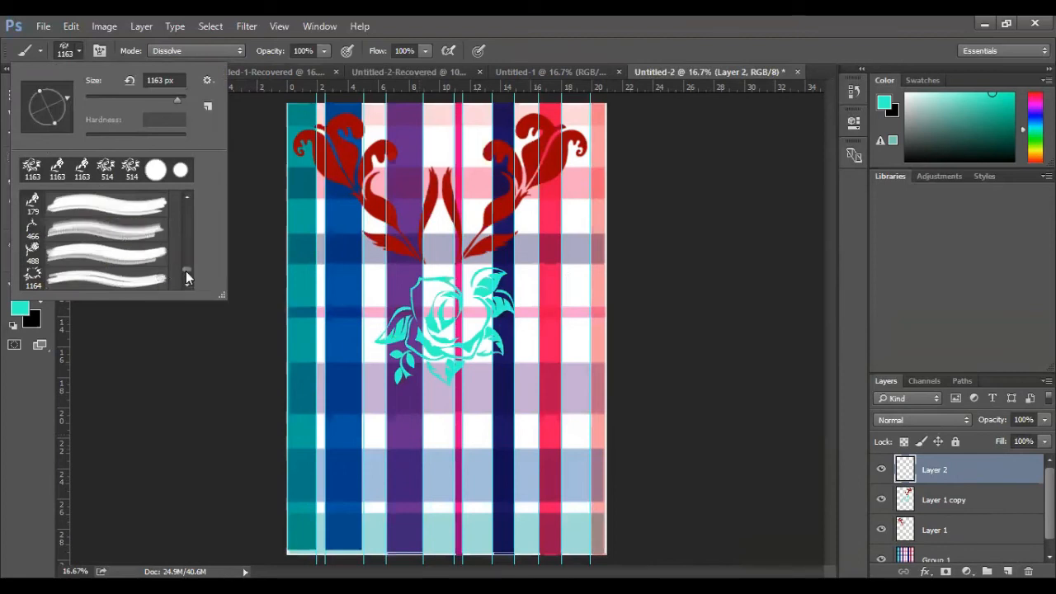
scroll(185, 269, up, 3)
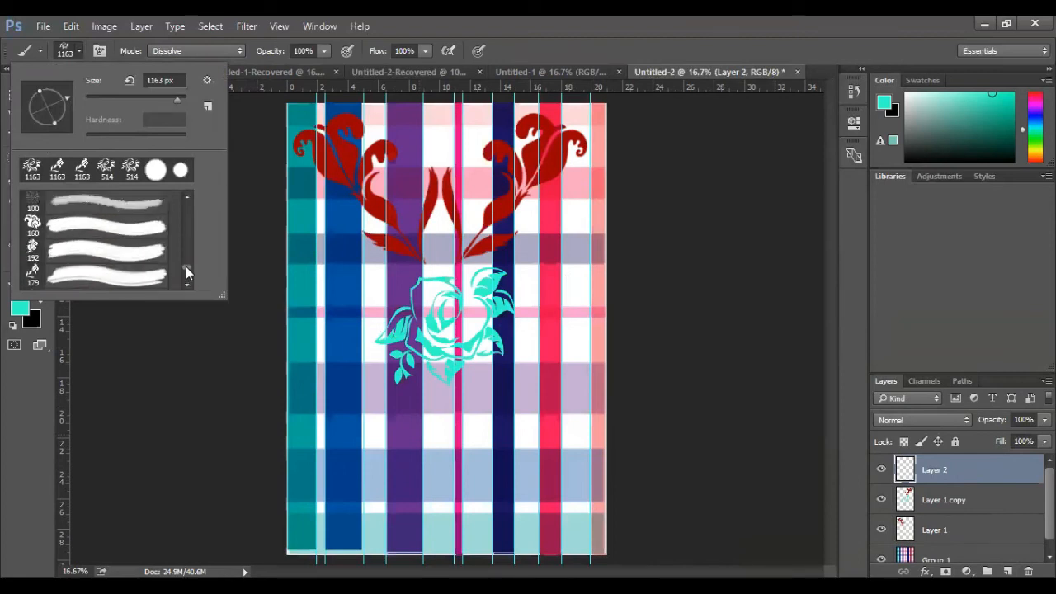
click(38, 249)
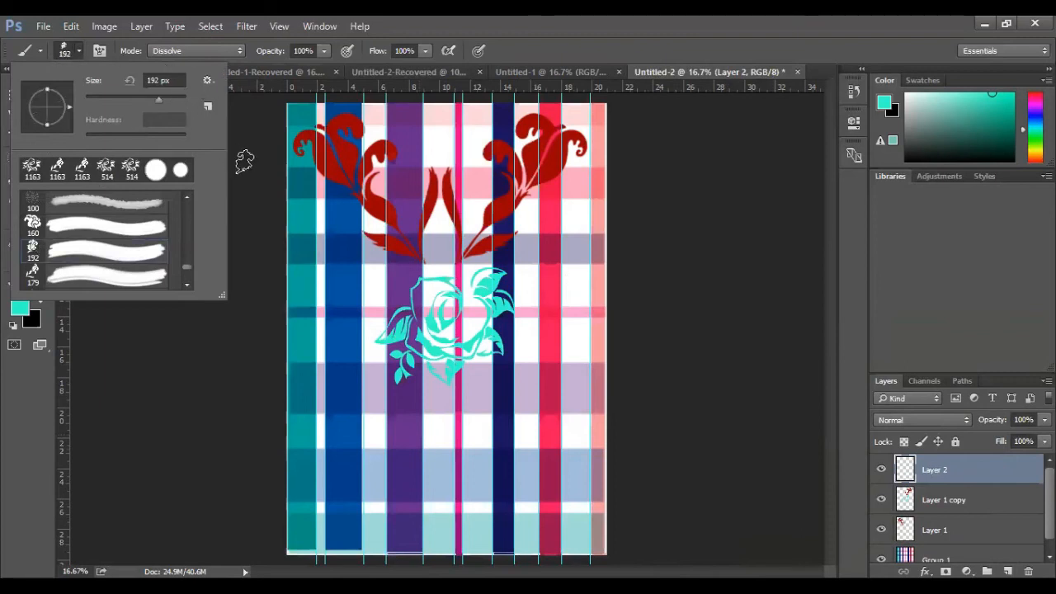
Step: Enlarge the ornamental brush to 1163 px and turn its tip angle to point straight down at full roundness
drag(158, 99, 168, 99)
drag(177, 95, 177, 95)
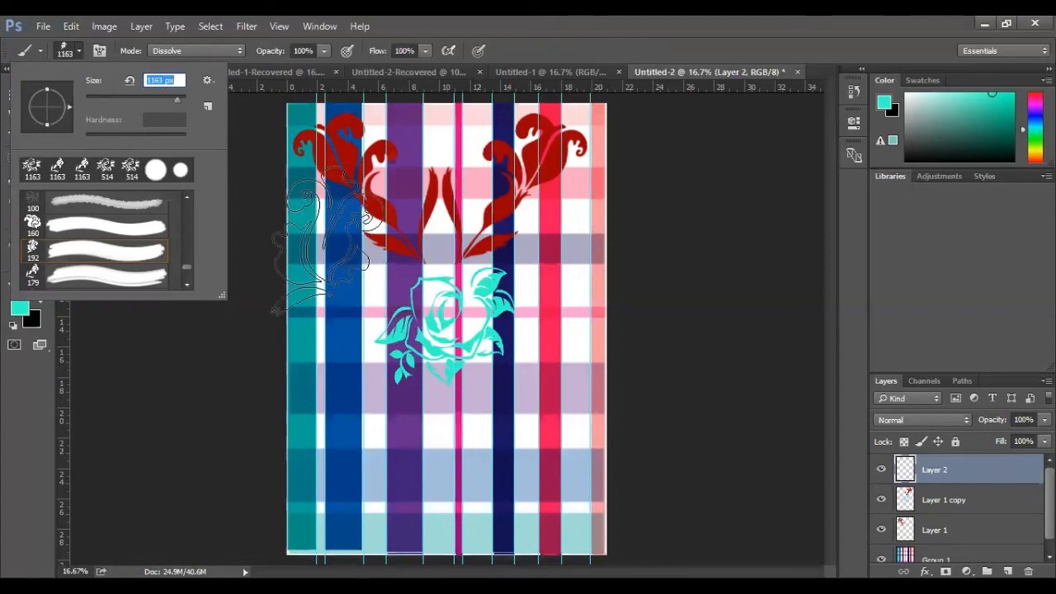
drag(174, 101, 172, 97)
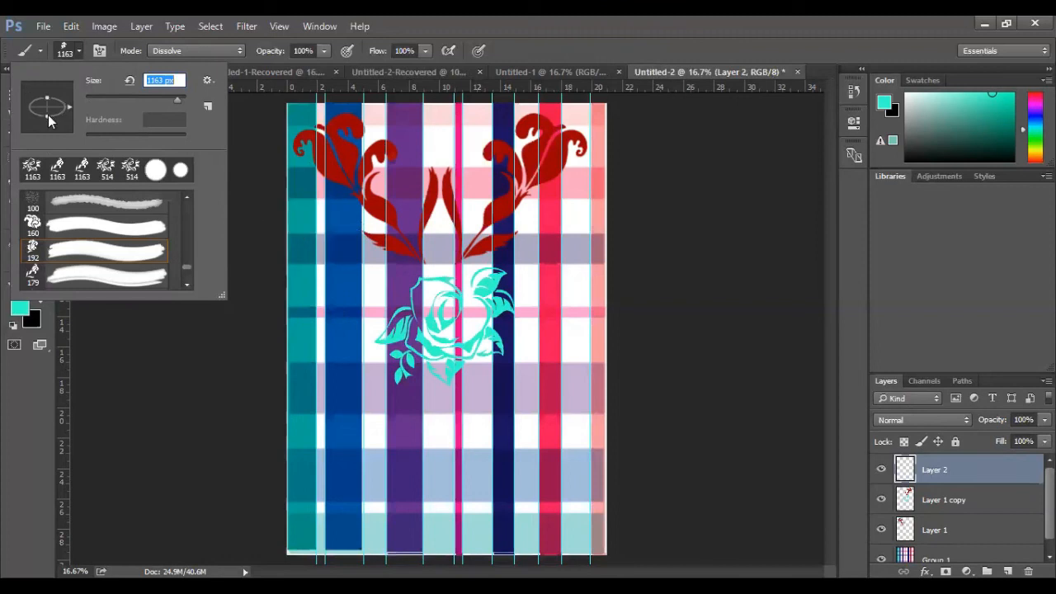
drag(48, 122, 53, 135)
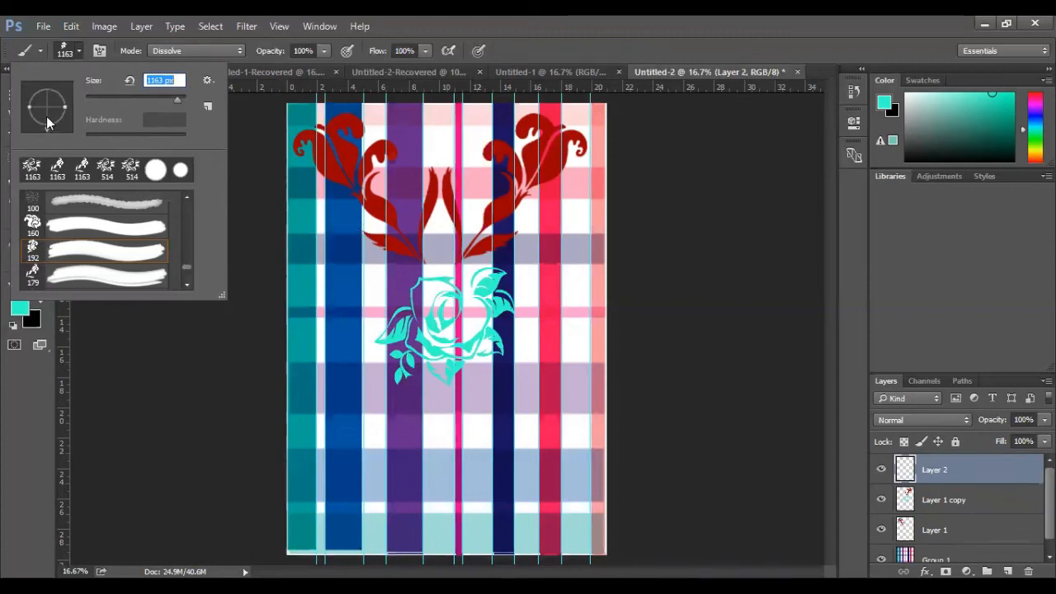
click(46, 116)
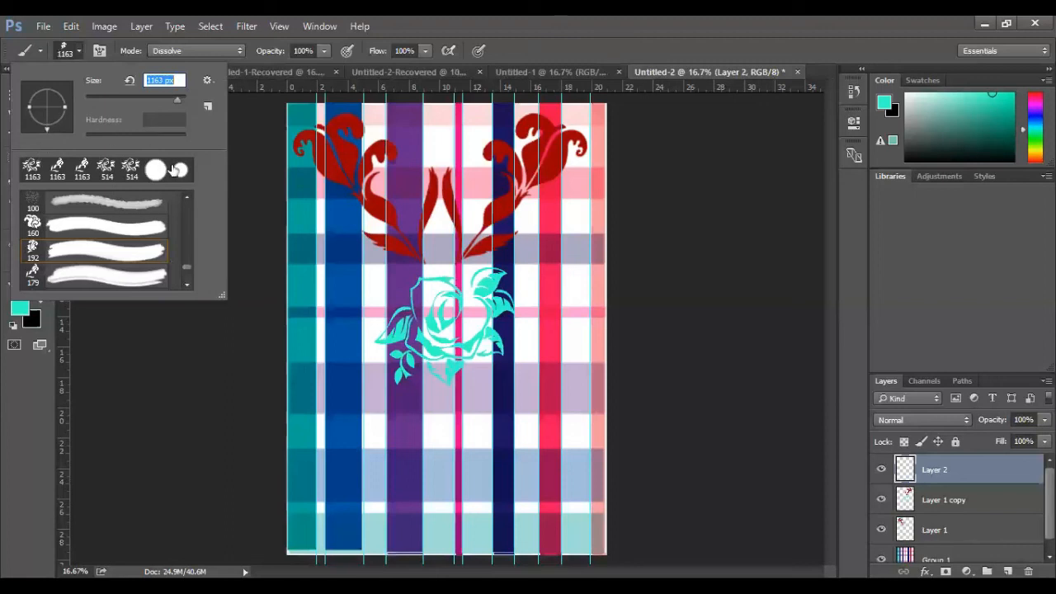